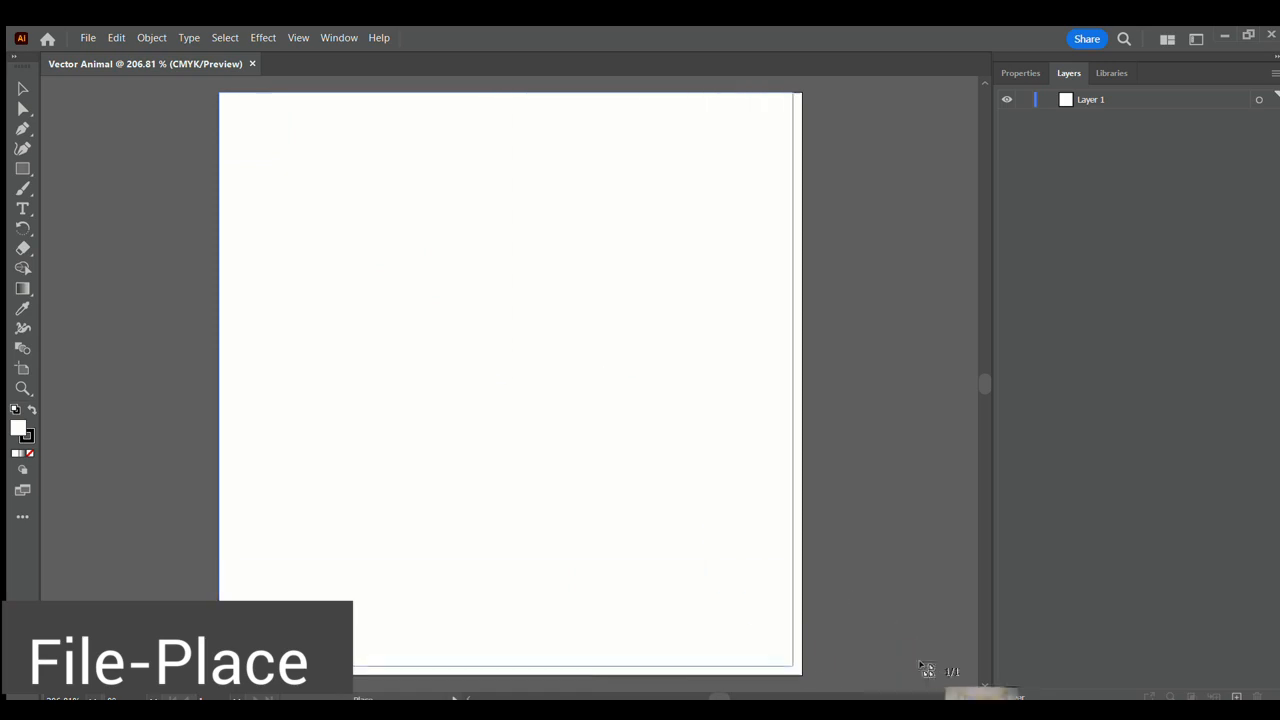
- Place the fox sketch on a locked layer and add a new layer above it
key("v")
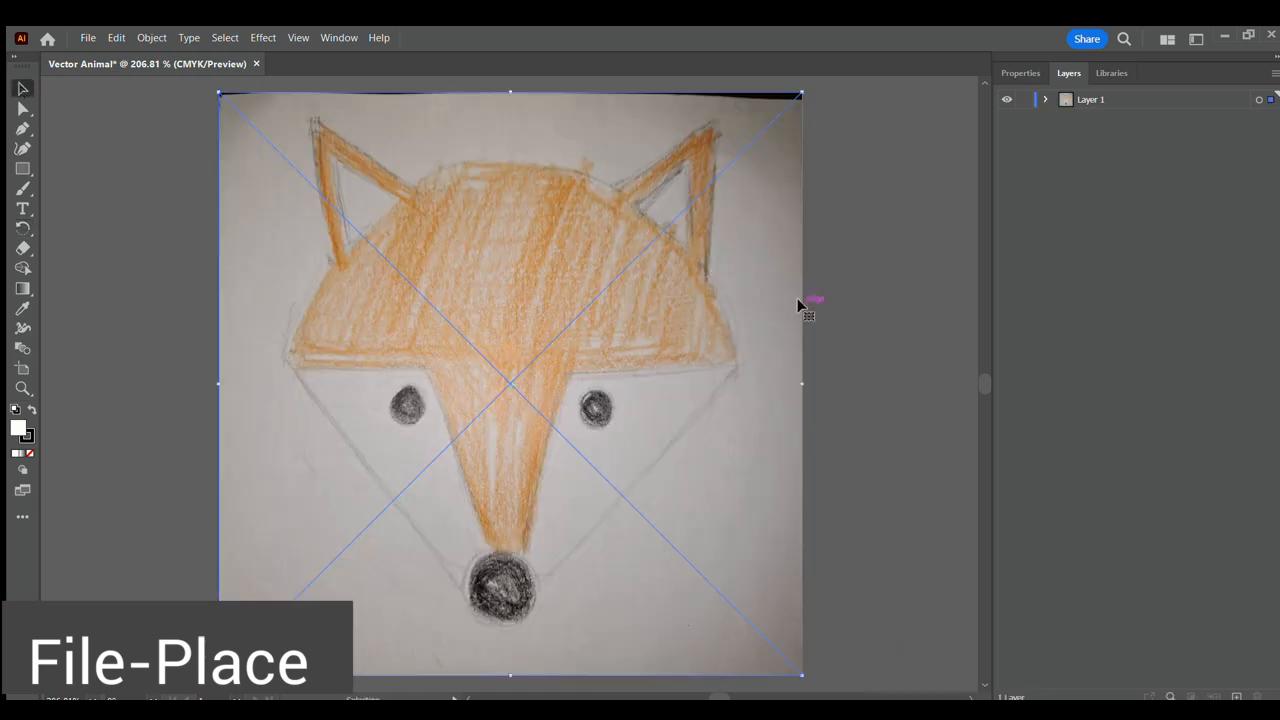
left_click(1024, 99)
left_click(1020, 73)
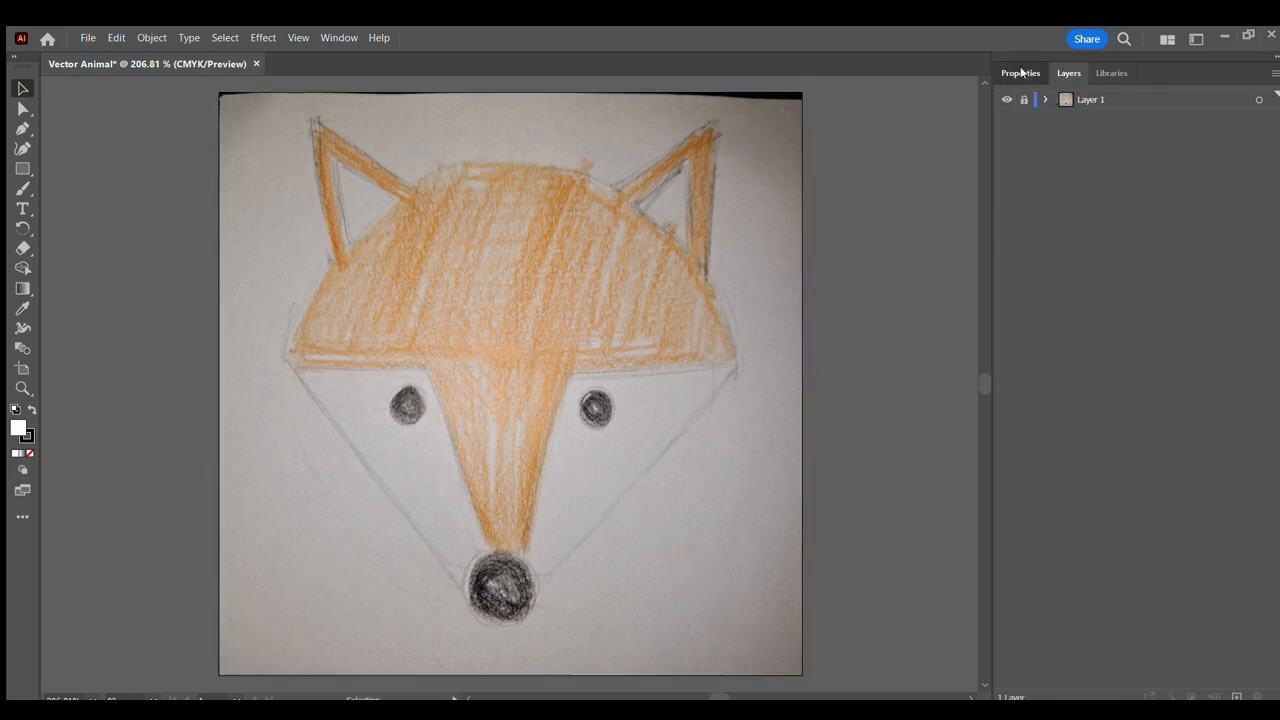
left_click(1150, 73)
left_click(1236, 697)
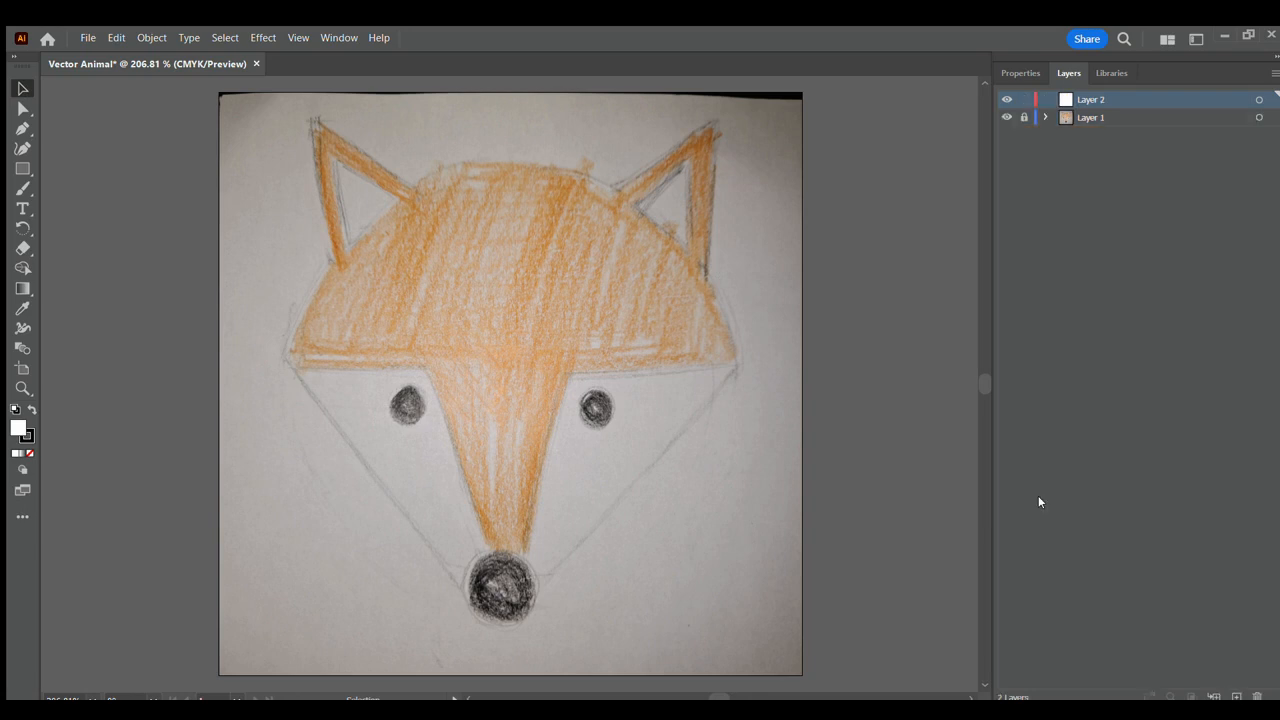
- Draw a circle about 2.28 in wide aligned with the top of the sketched head and remove its fill
left_click(22, 169)
left_click_drag(510, 373, 733, 487)
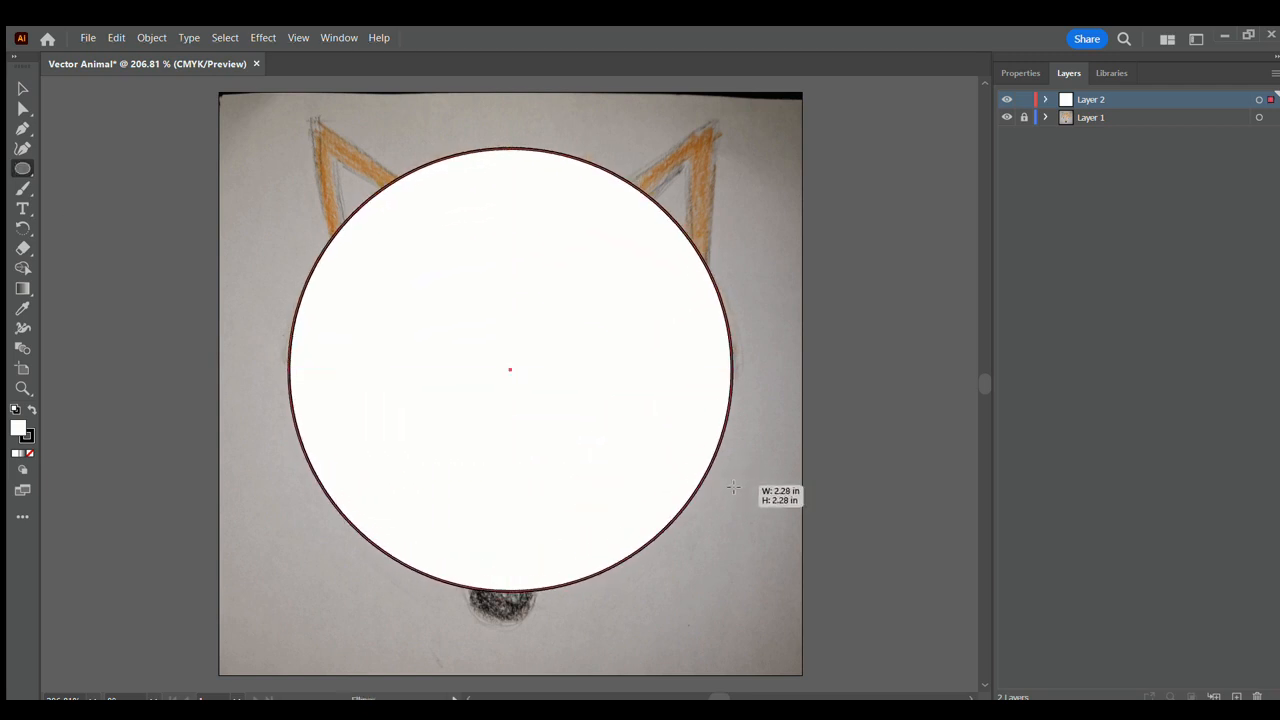
left_click(1002, 74)
key("v")
left_click_drag(584, 336, 580, 354)
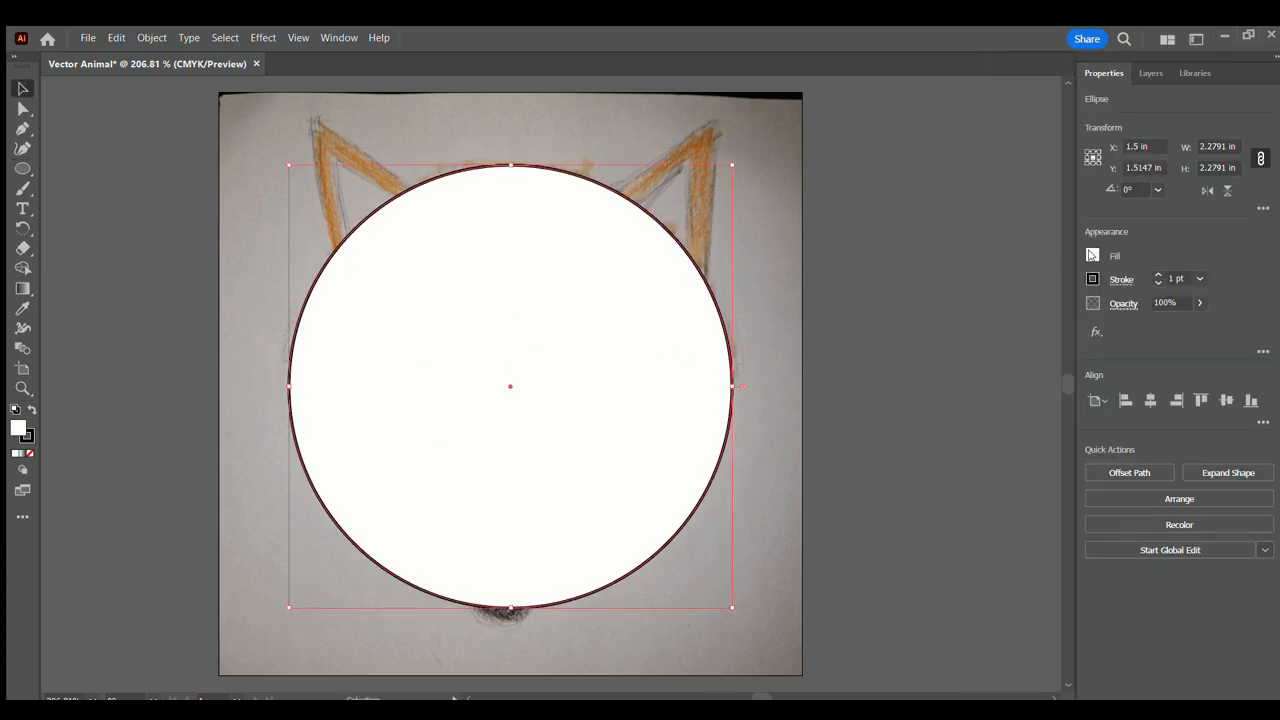
key("slash")
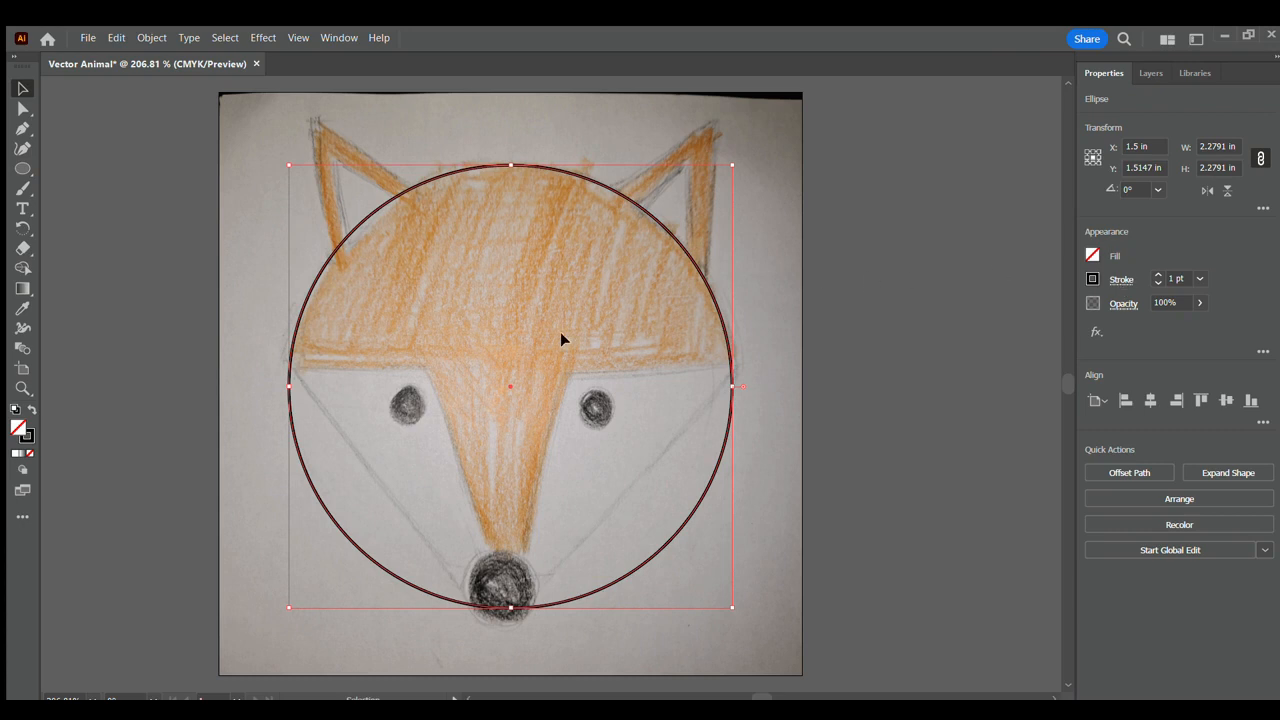
left_click(193, 260)
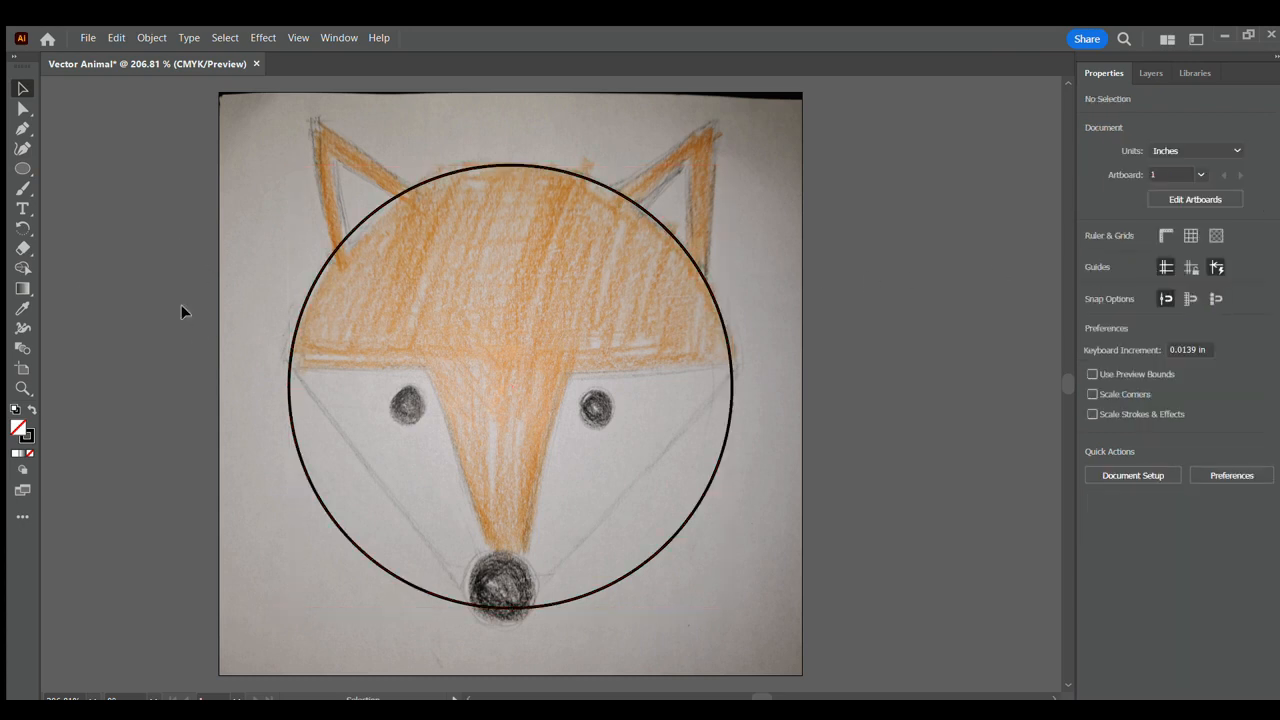
- Draw a rectangle about 2.28 by 1.26 in over the circle's lower part, starting at the sketch's eye line
left_click(22, 168)
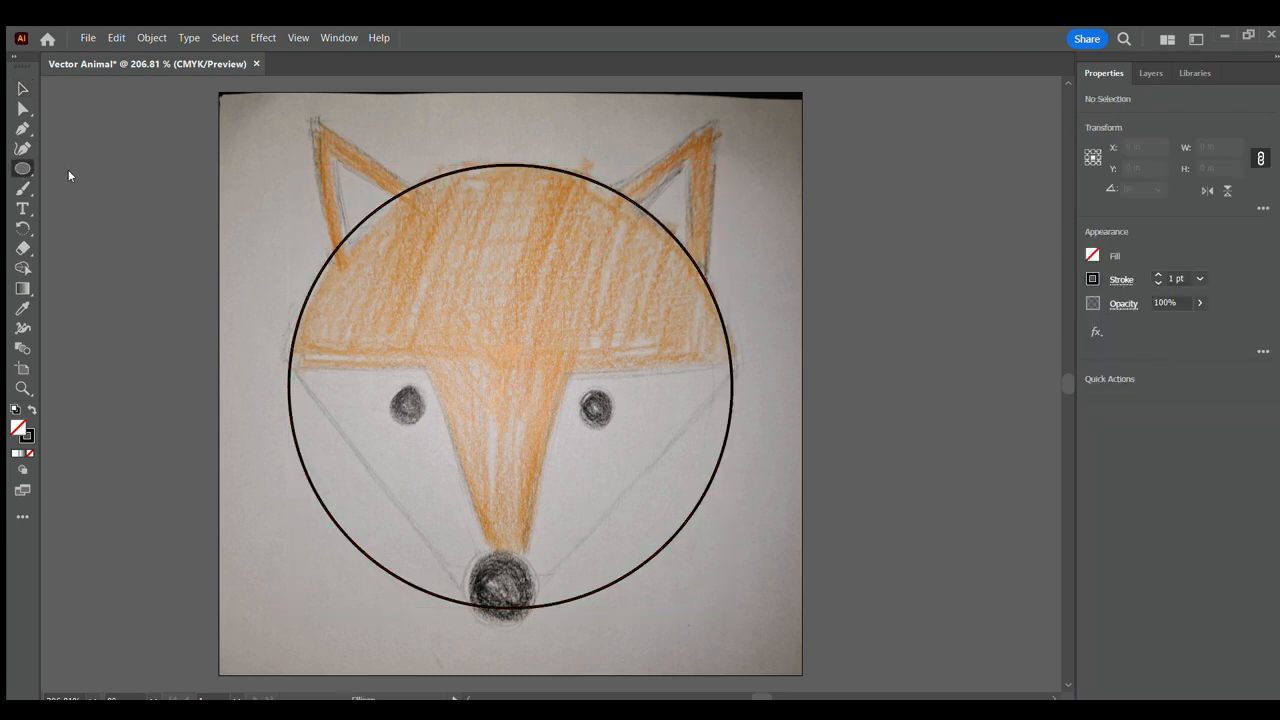
key("m")
left_click_drag(288, 368, 733, 613)
left_click(22, 88)
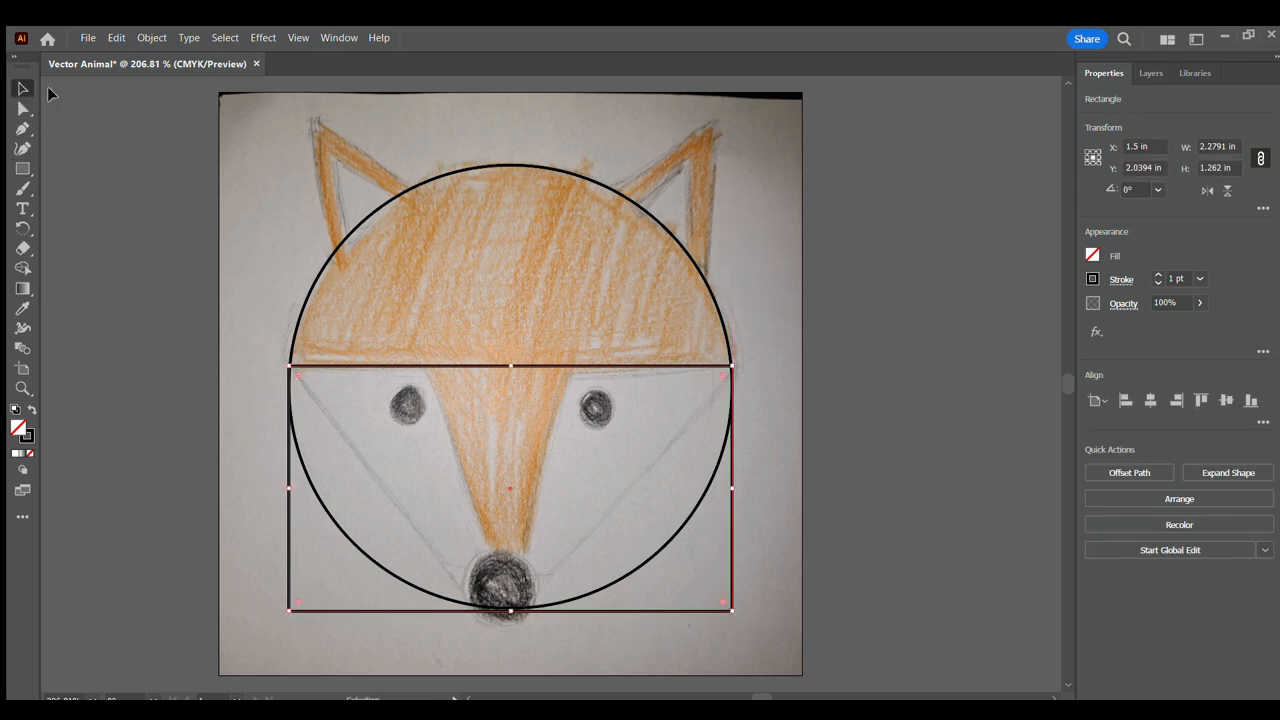
- Fill the head circle with orange and remove its stroke
left_click(703, 285)
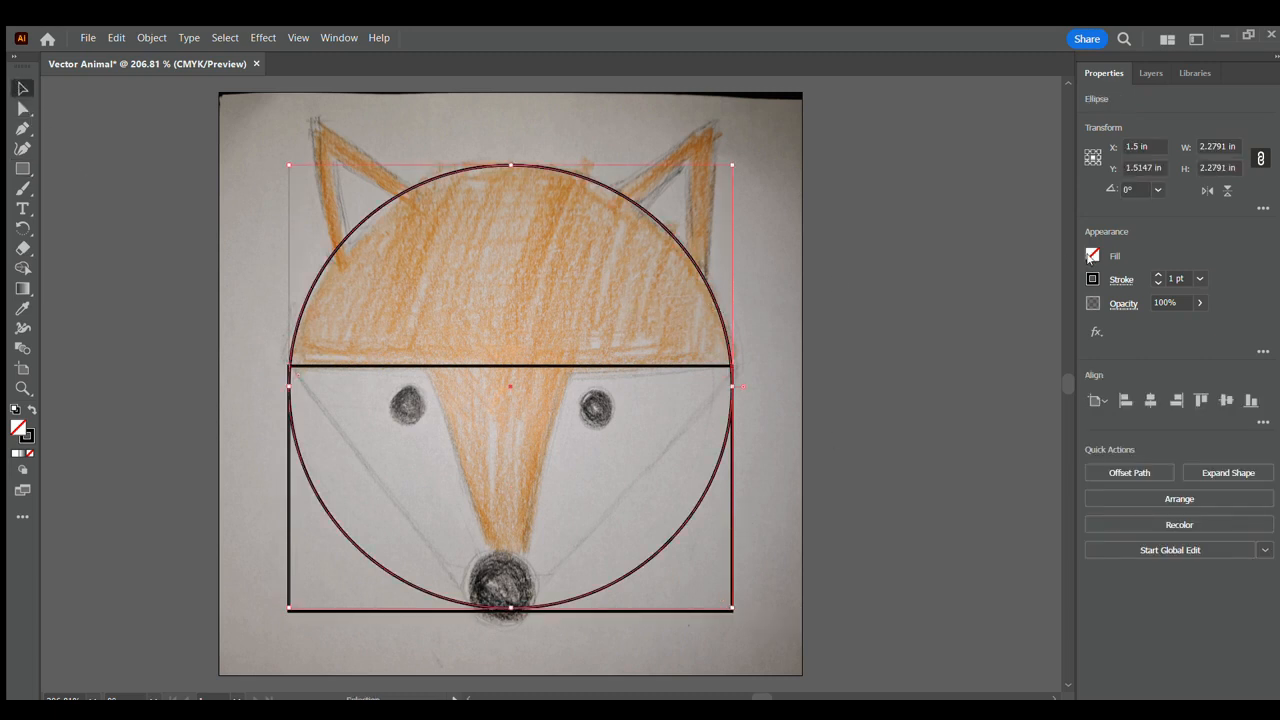
key("comma")
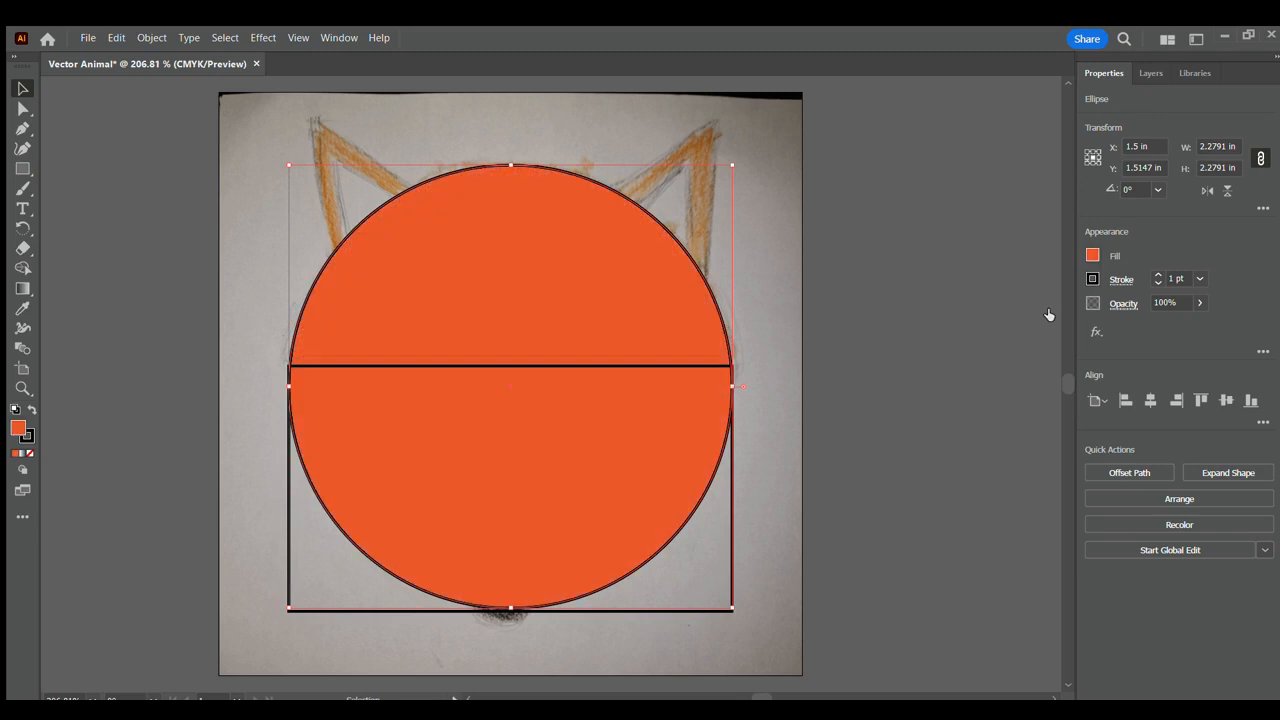
left_click(911, 338)
- Remove the rectangle's stroke and fill it with black
left_click(731, 500)
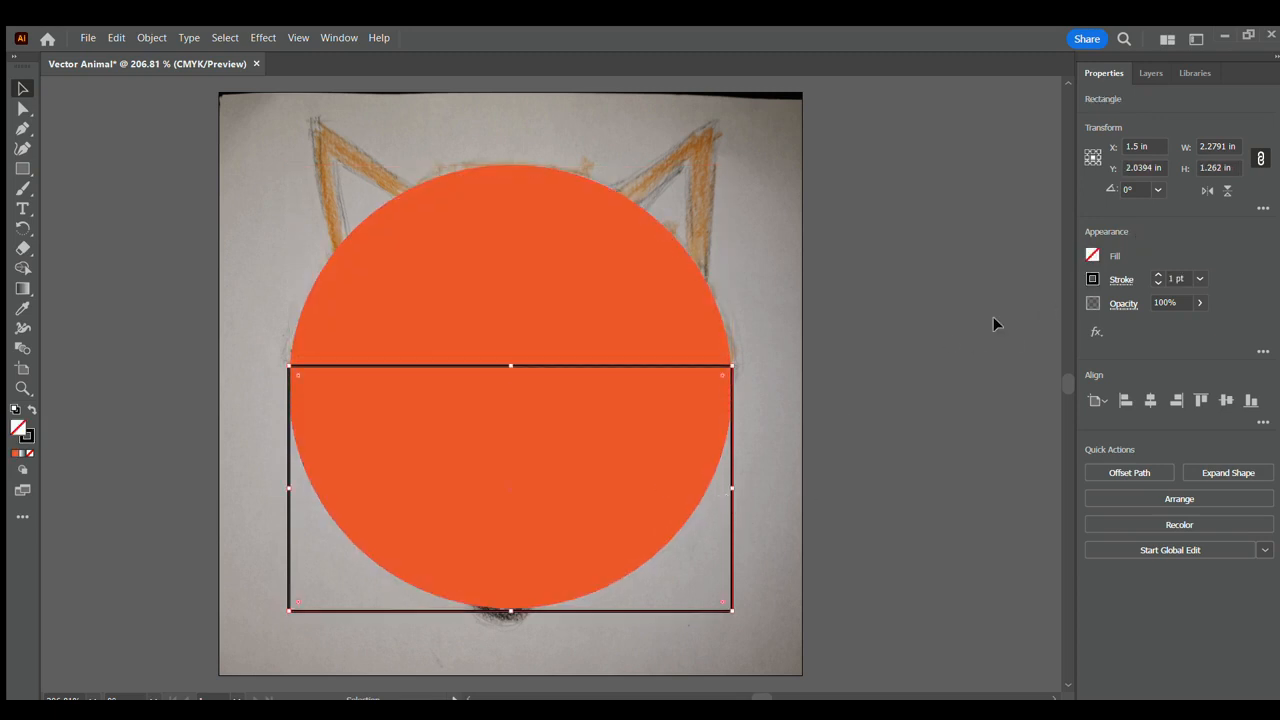
key("slash")
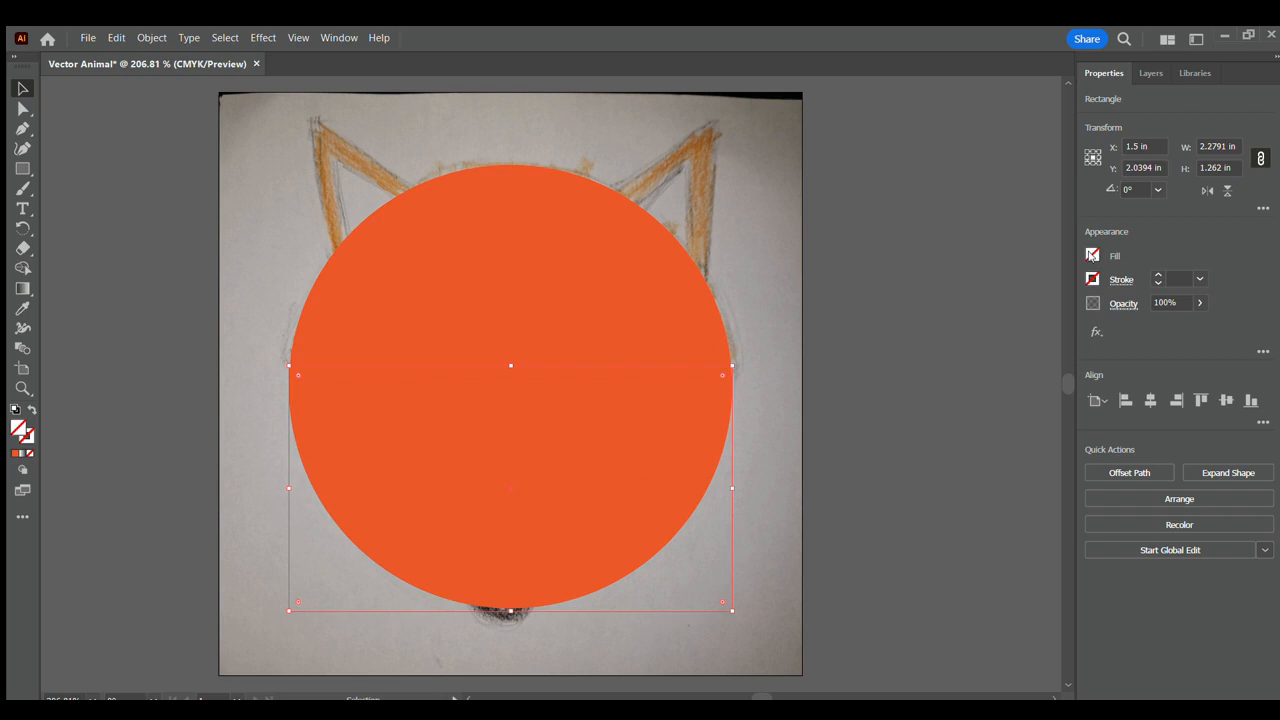
left_click(1091, 256)
left_click(948, 319)
- Cut away the rectangle and the circle's lower part with Shape Builder, keeping only the orange dome
left_click(141, 428)
left_click(557, 452)
left_click(571, 302, "shift")
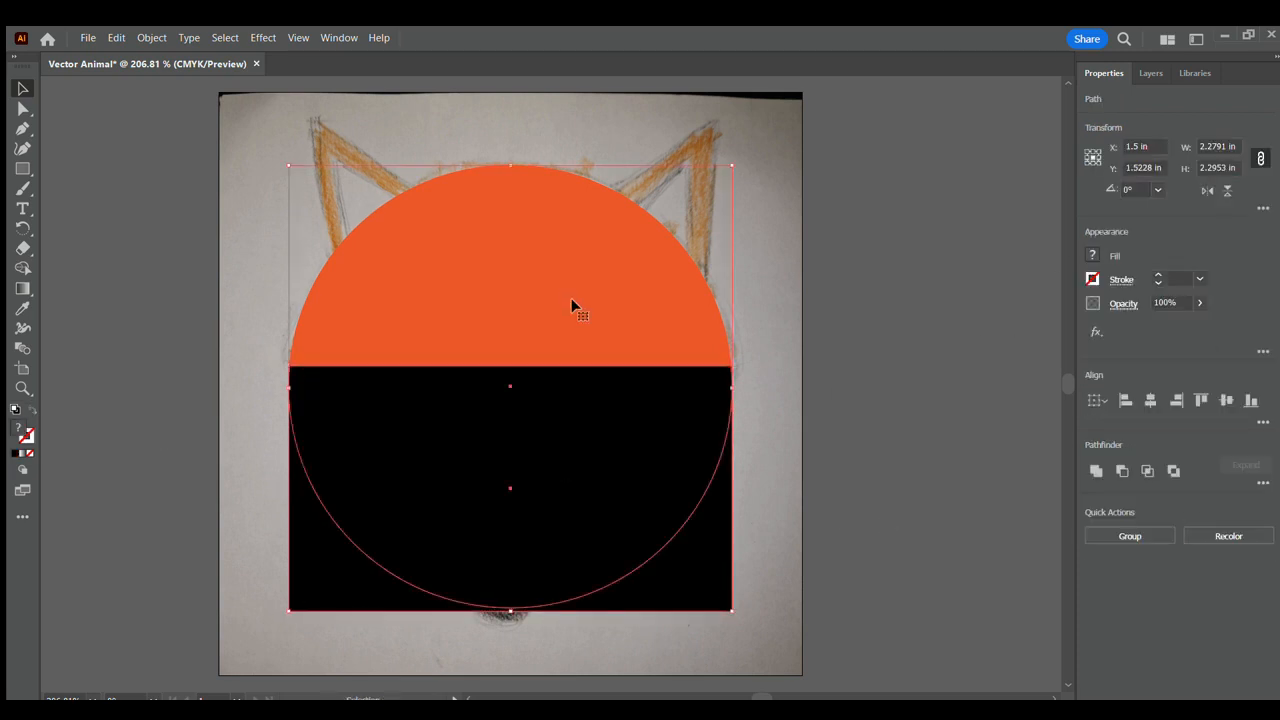
left_click(18, 268)
mouse_move(518, 457)
left_mouse_down()
mouse_move(573, 517)
mouse_move(657, 589)
left_mouse_up()
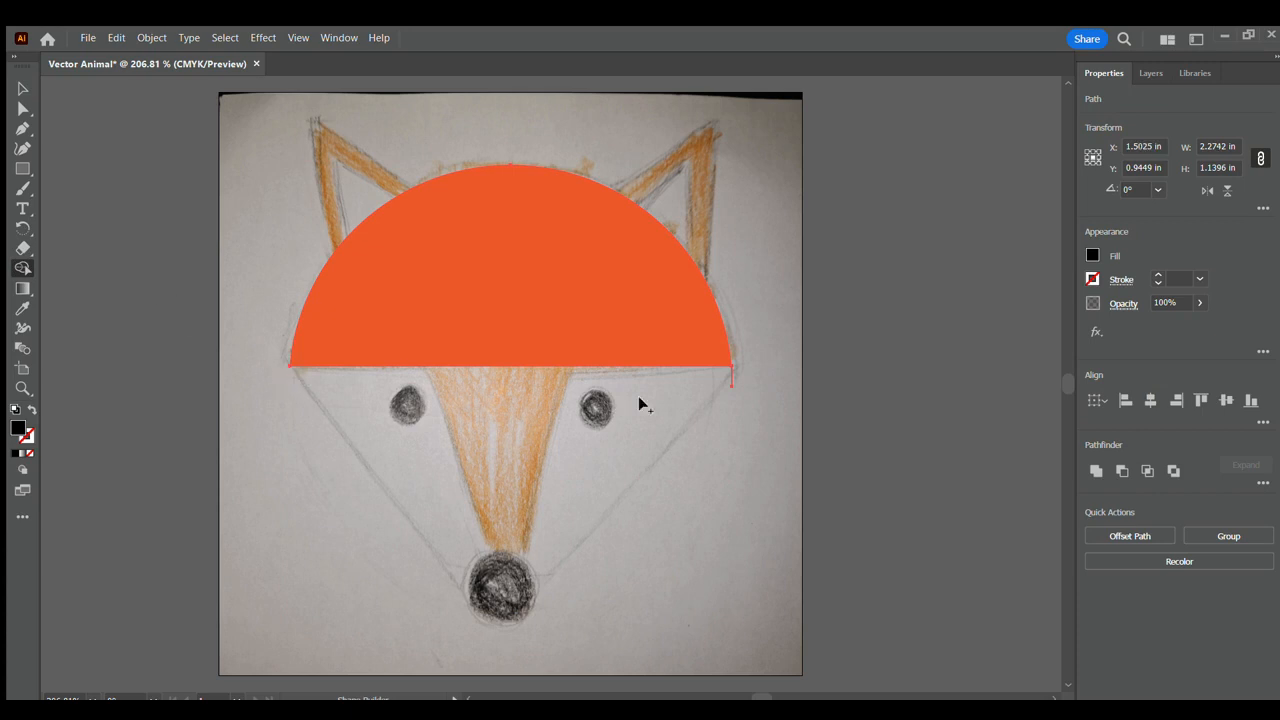
- Draw an orange triangle about 1.2 by 1.04 in over the middle of the face and rotate it 180°
left_click(22, 170)
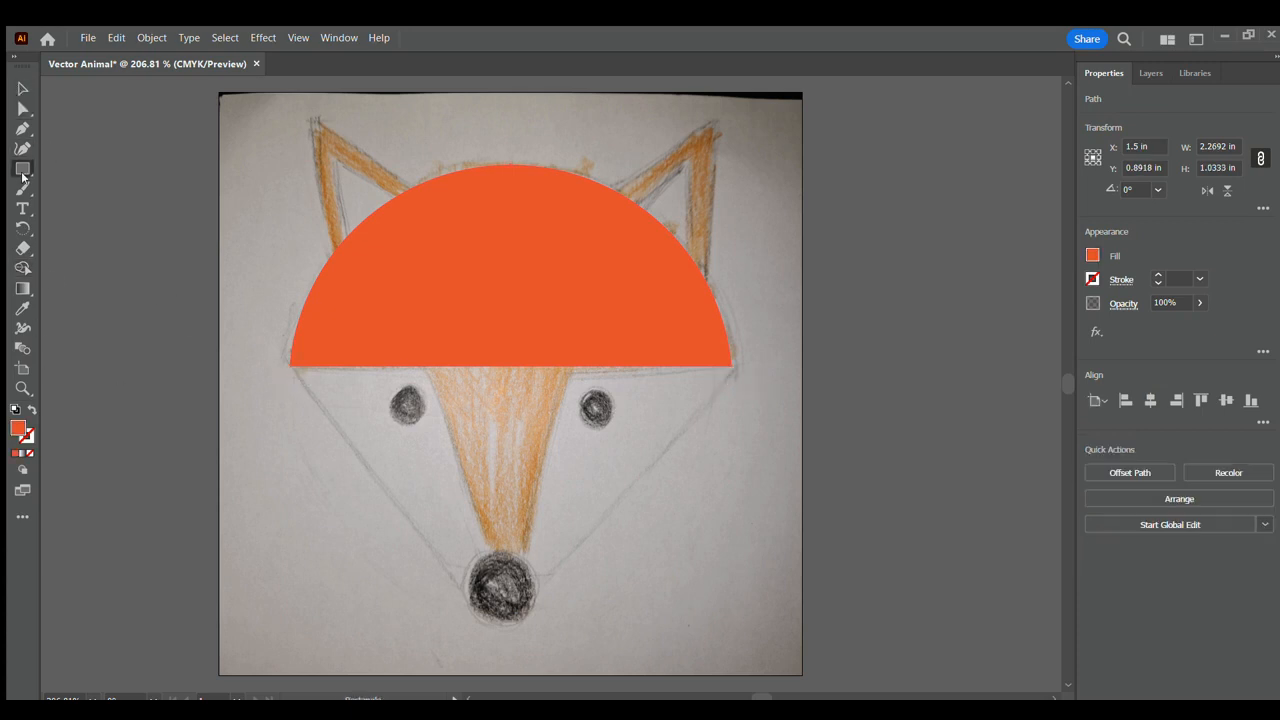
left_click(89, 220)
left_click_drag(502, 420, 587, 416)
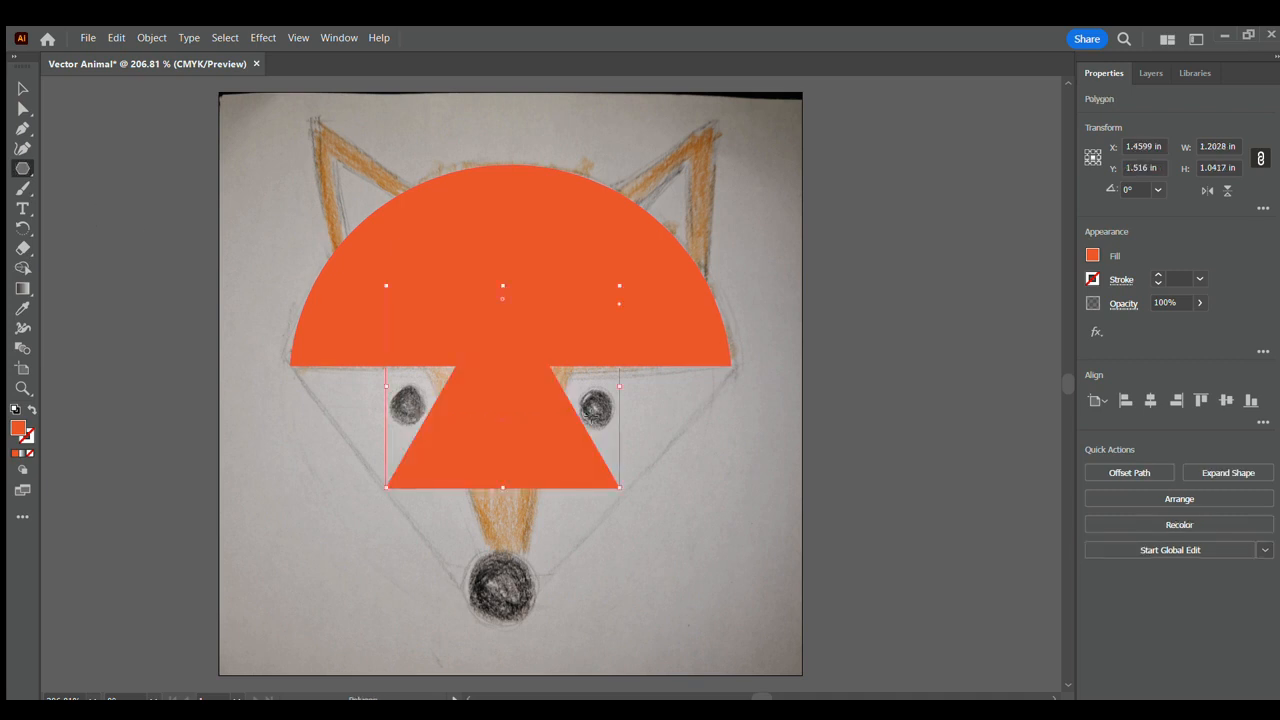
left_click_drag(623, 279, 404, 512)
- Resize the inverted triangle to about 0.91 by 1.39 in and center it on the head as the snout
key("v")
left_click_drag(502, 554, 508, 624)
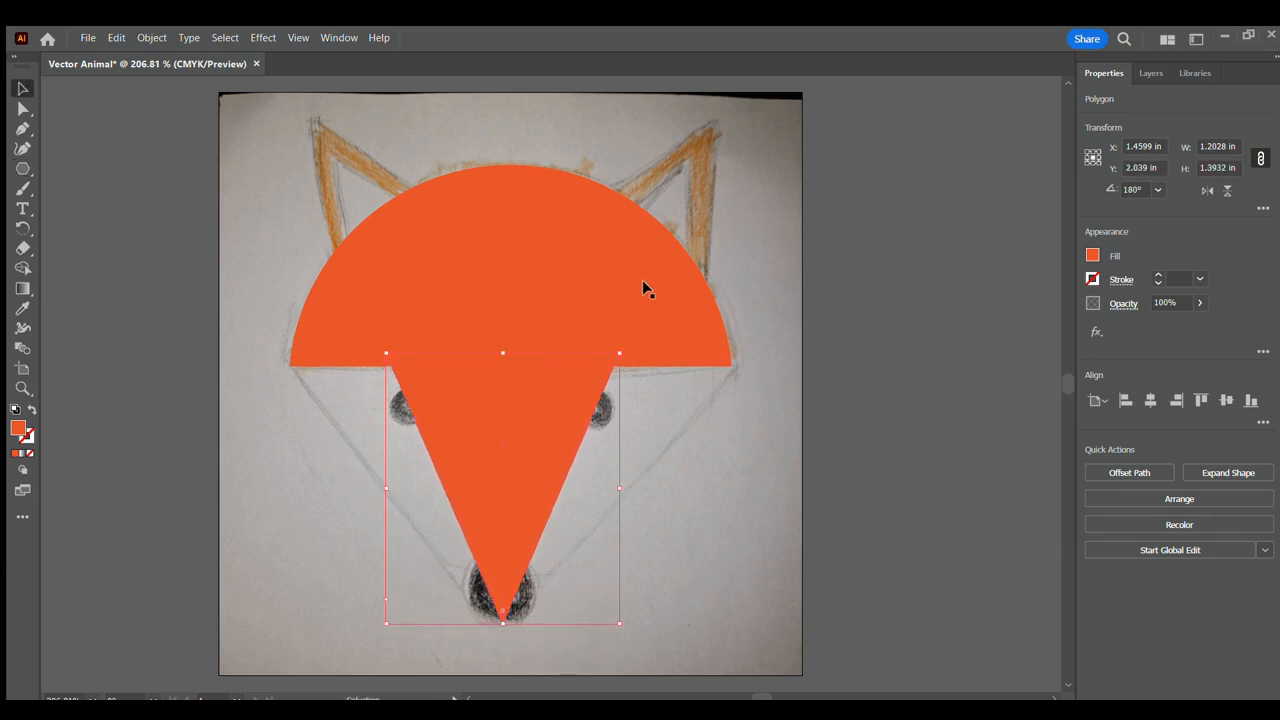
left_click_drag(622, 489, 593, 493)
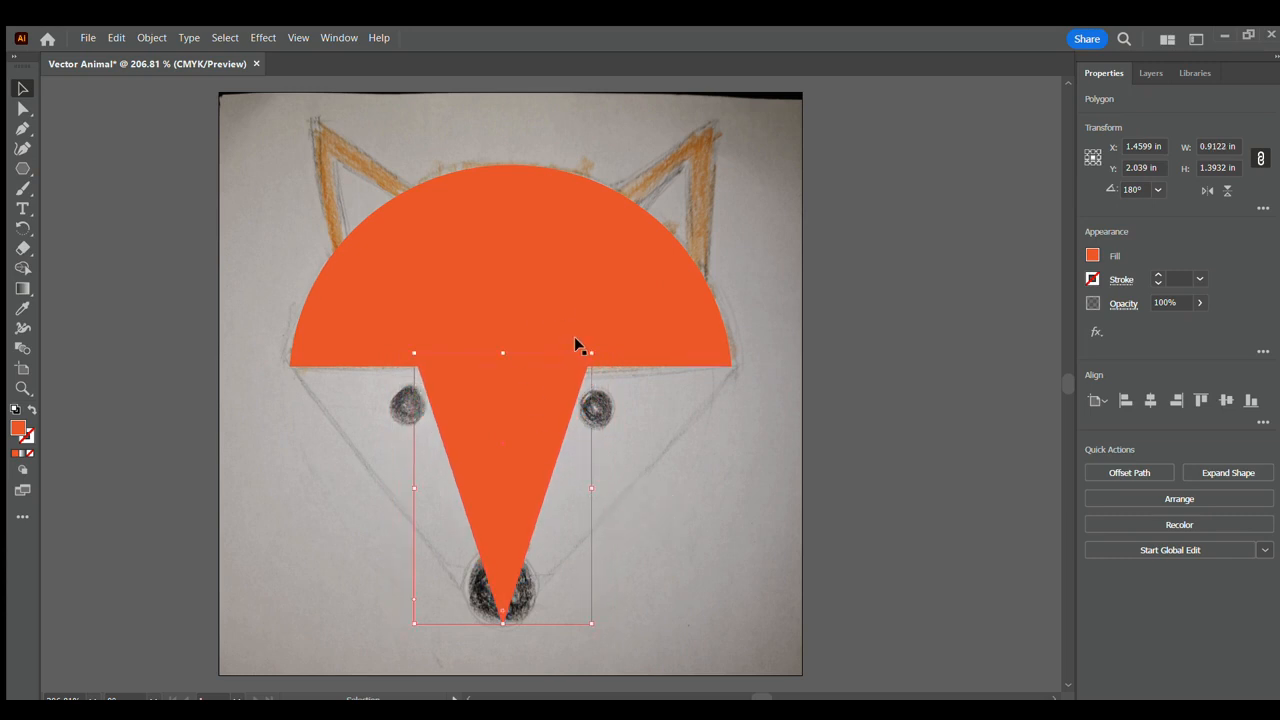
mouse_move(509, 437)
left_mouse_down()
mouse_move(516, 449)
mouse_move(519, 437)
left_mouse_up()
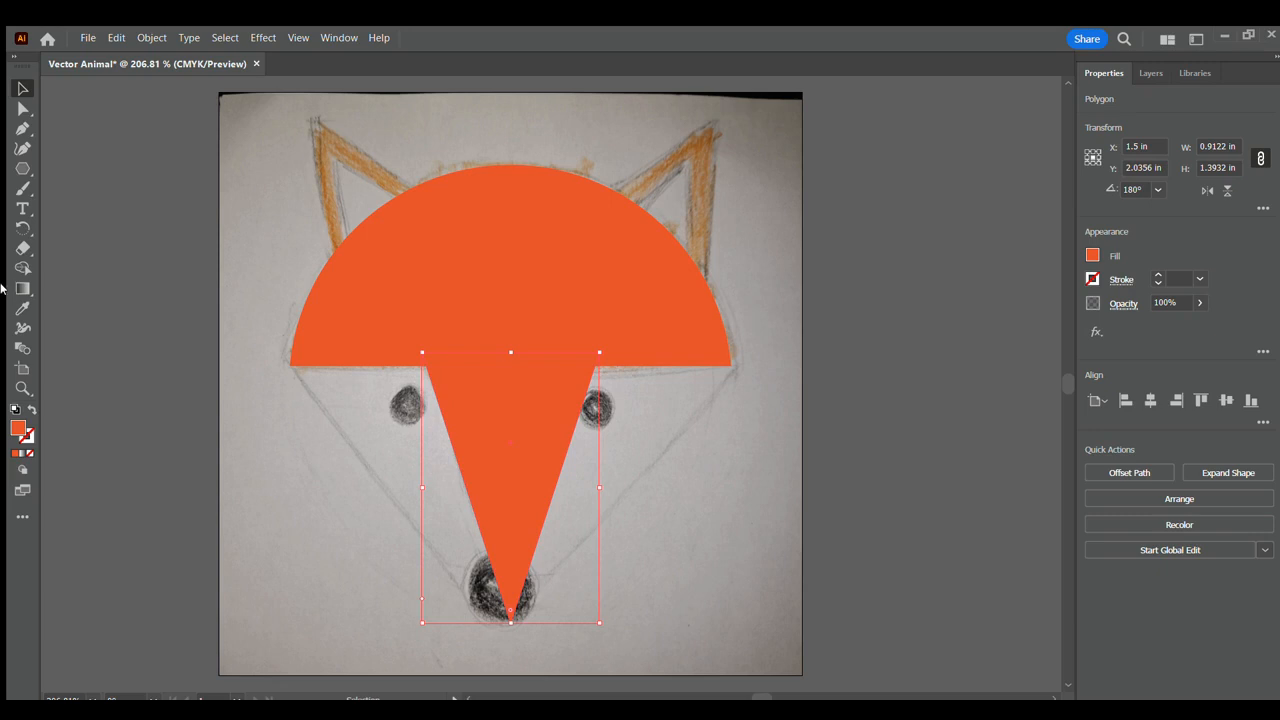
left_click(286, 288)
- Draw an orange triangle about 0.75 by 0.8 in, rotated and placed over the sketch's left ear
left_click(23, 168)
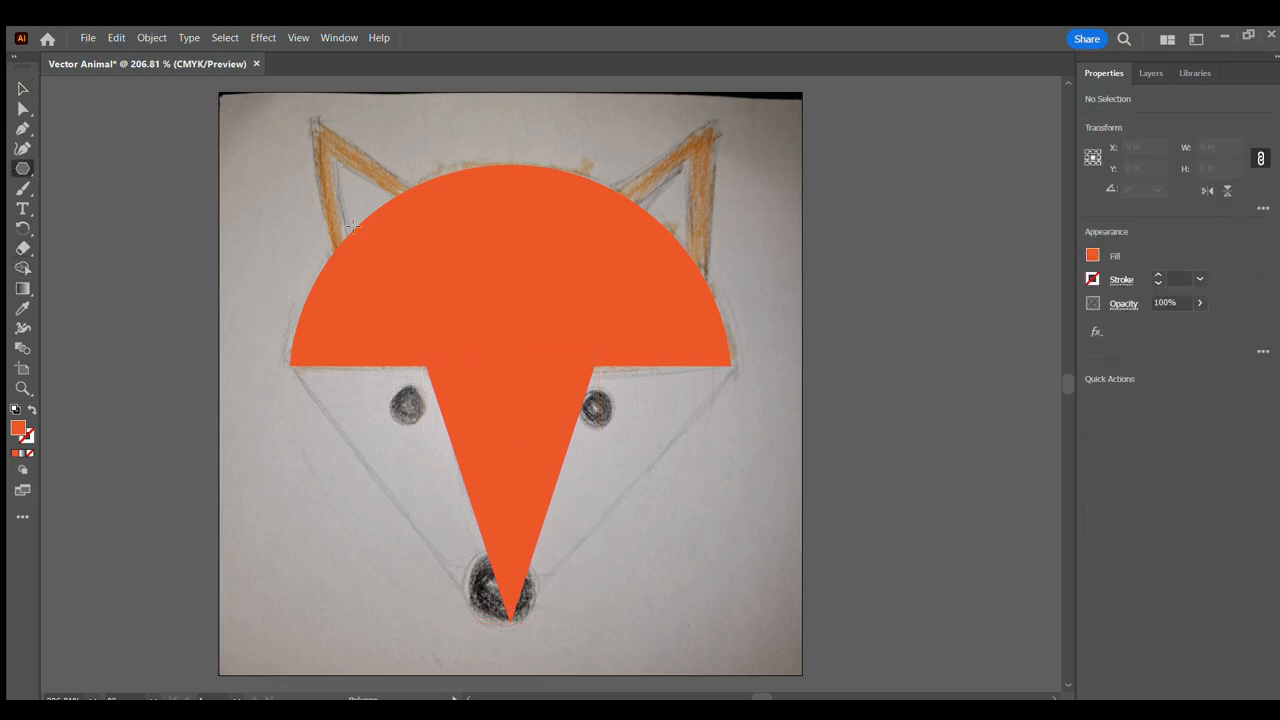
left_click(613, 420)
left_click(30, 94)
left_click_drag(482, 176, 435, 128)
left_click_drag(200, 226, 272, 195)
left_click_drag(420, 131, 408, 116)
- Copy the left ear to the other side of the head and mirror it to form the right ear
left_click_drag(355, 164, 705, 278)
left_click(293, 241)
mouse_move(691, 135)
left_mouse_down()
mouse_move(560, 152)
mouse_move(715, 136)
mouse_move(697, 144)
mouse_move(677, 123)
left_mouse_up()
left_click(868, 340)
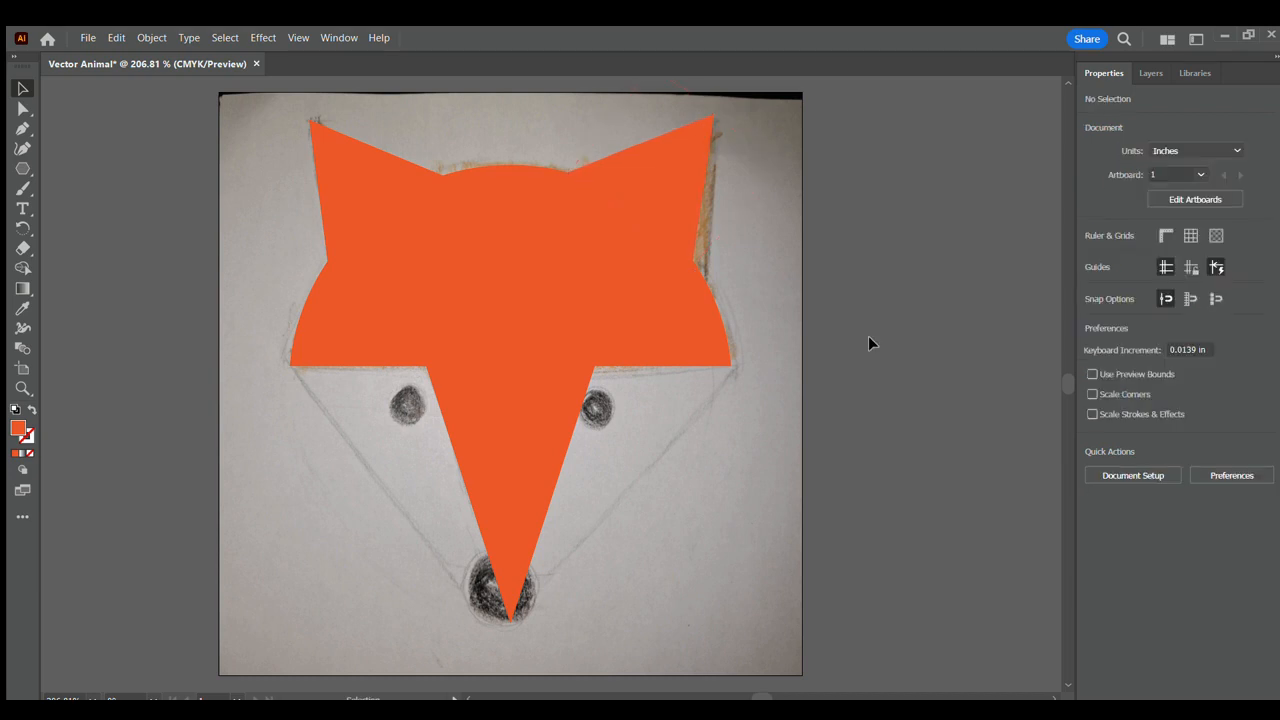
- Draw a triangle about 1.2 by 1.04 in over the left cheek and fill it with white
left_click(22, 167)
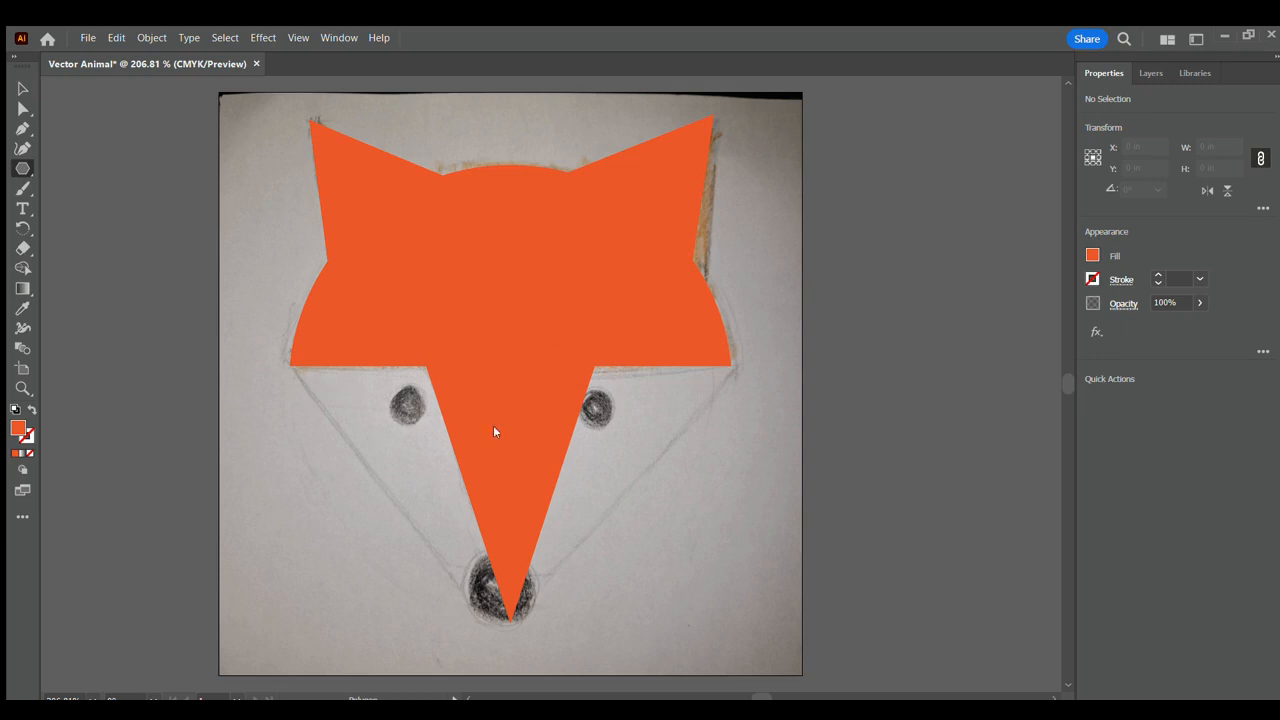
left_click(583, 408)
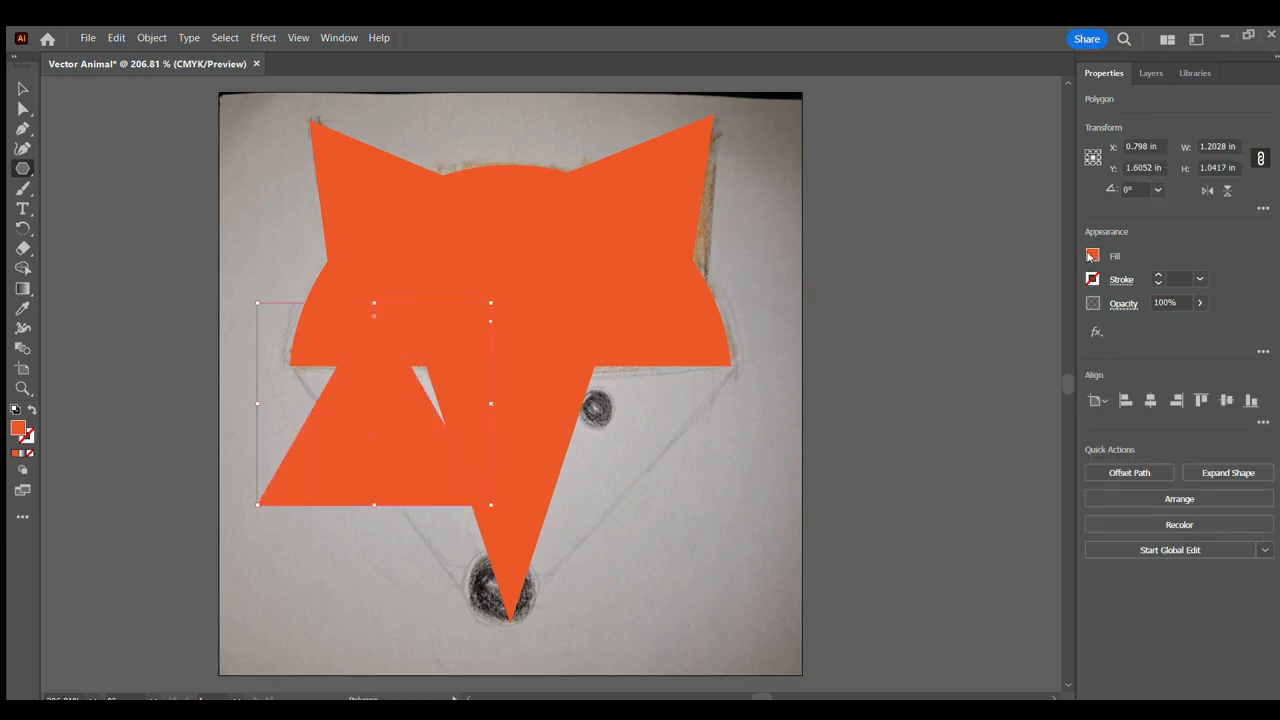
left_click(936, 316)
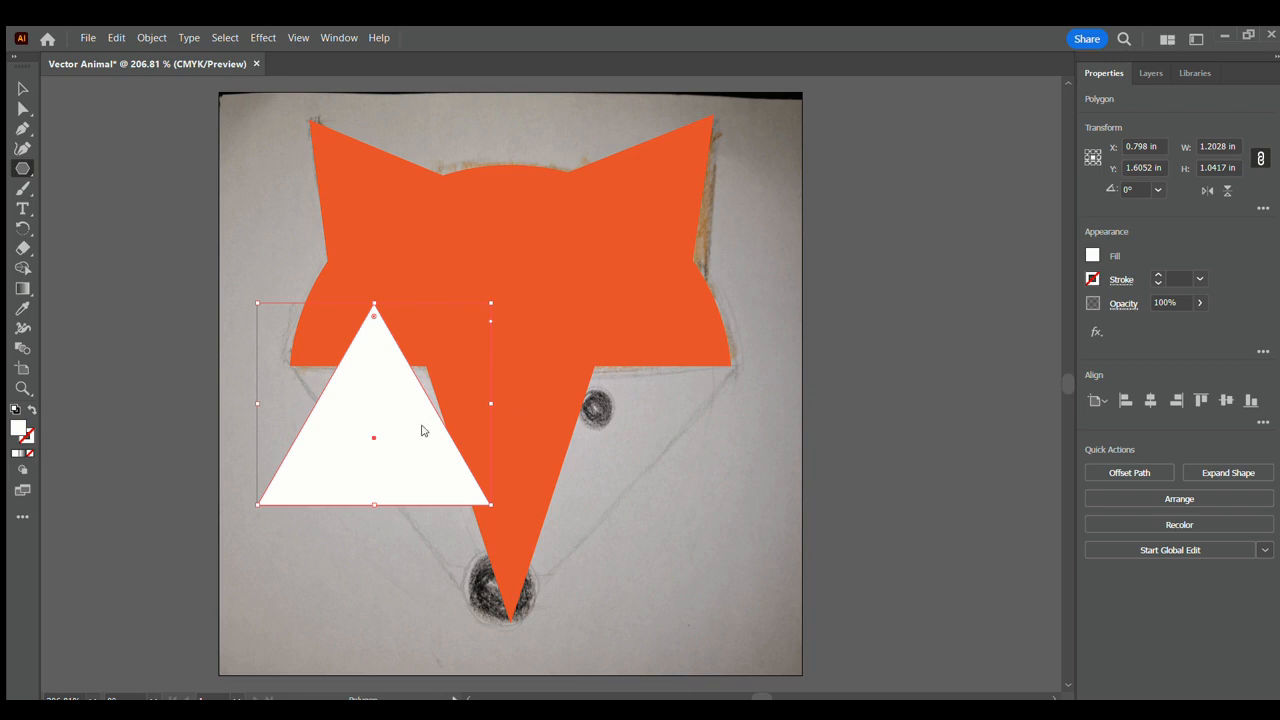
- Rotate, enlarge and position the white triangle so it covers the sketch's left cheek below the orange dome
left_click_drag(494, 301, 312, 258)
key("v")
left_click_drag(414, 449, 444, 453)
left_click_drag(406, 567, 470, 598)
- Copy the white cheek triangle, mirror it and align the copy with the sketch's right cheek
left_click_drag(578, 396, 616, 343)
left_click_drag(531, 423, 591, 374)
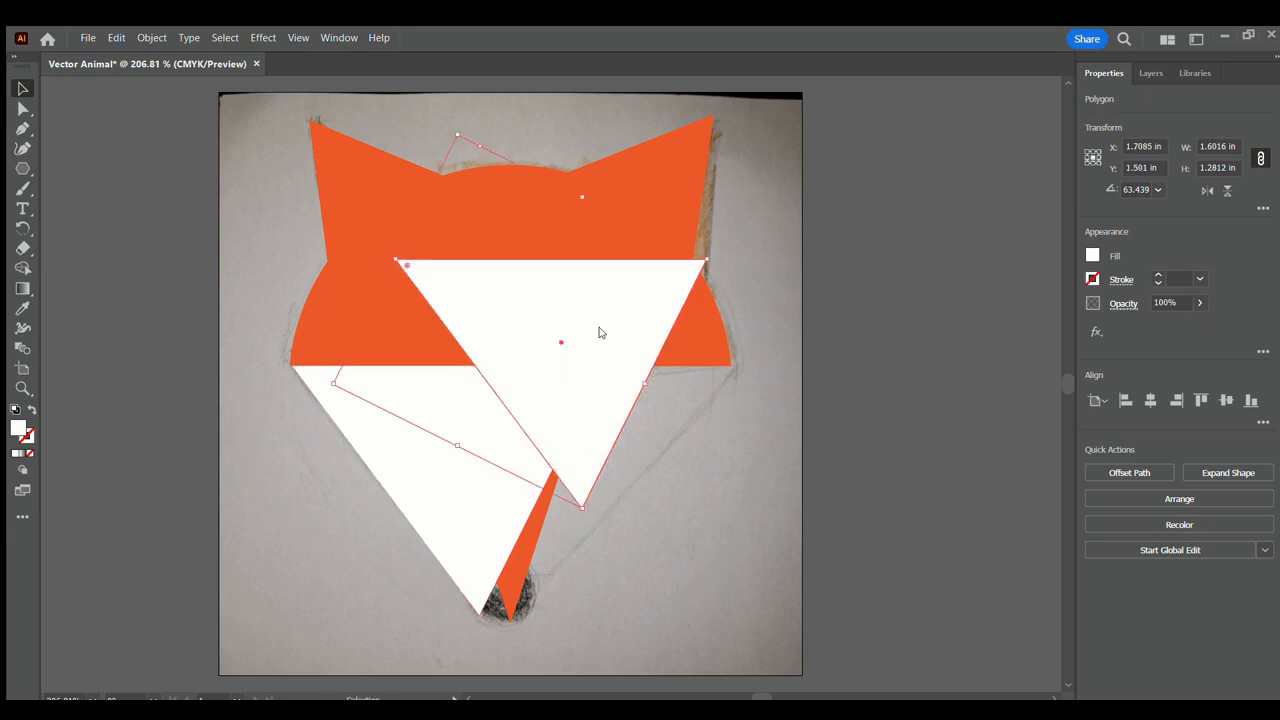
left_click_drag(830, 520, 862, 455)
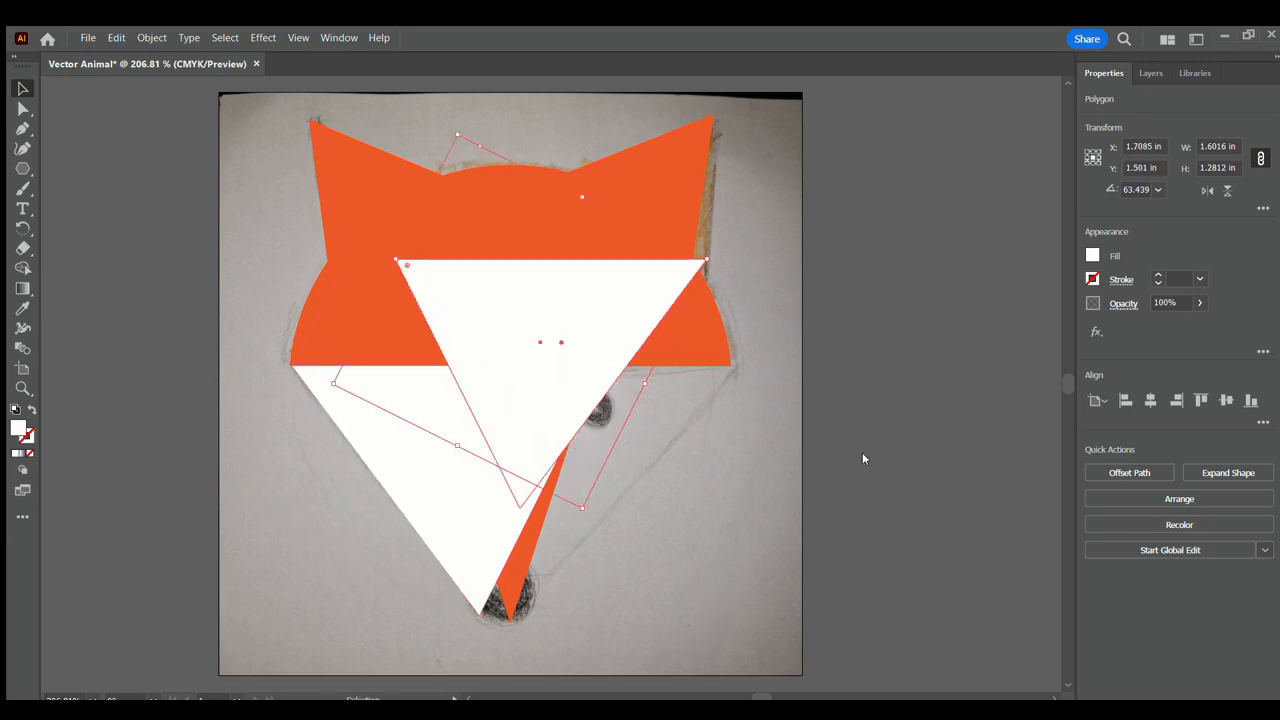
left_click_drag(566, 285, 591, 398)
left_click(930, 348)
- Bring the orange snout triangle in front of the white cheeks
left_click(502, 598)
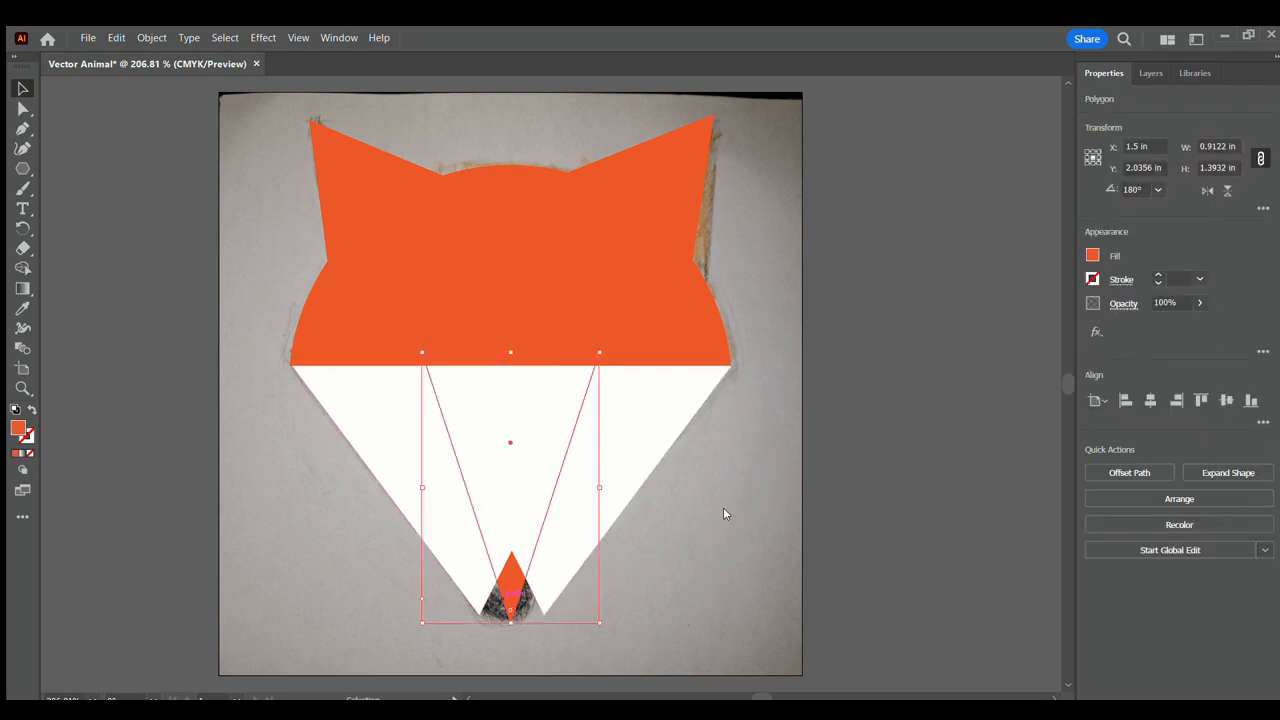
key("ctrl+shift+bracketright")
left_click(856, 498)
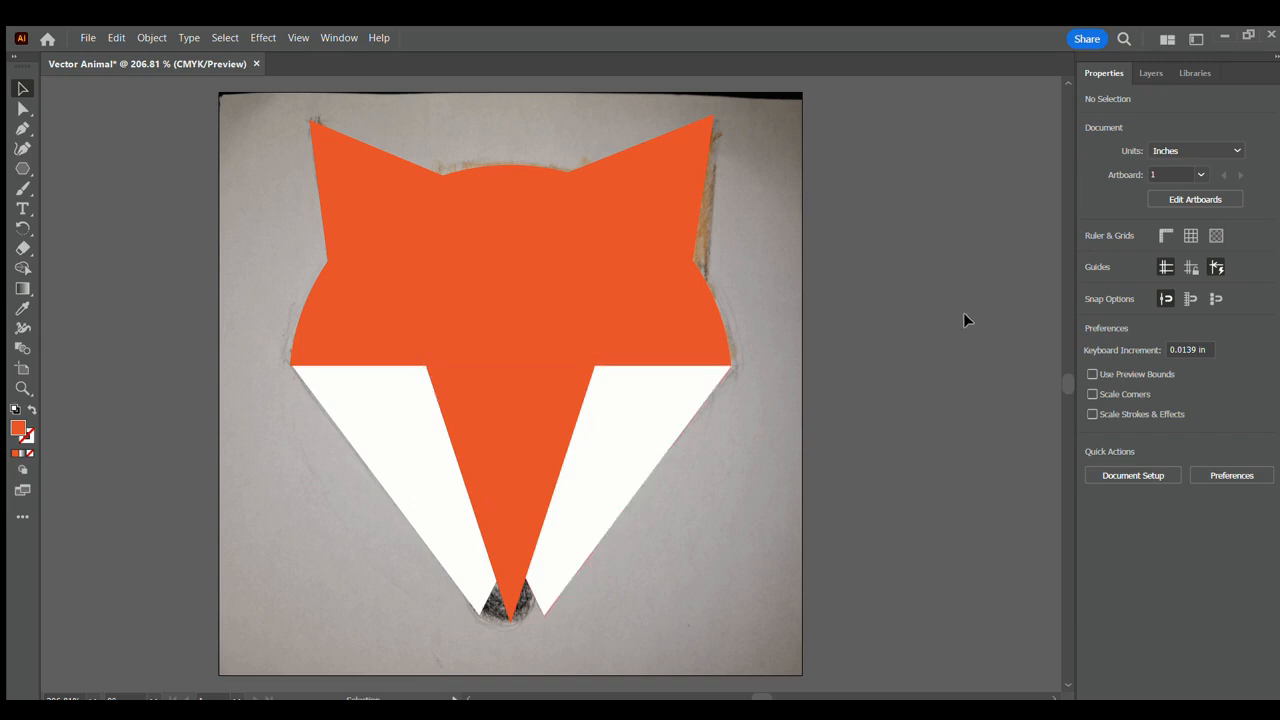
- Draw a circle about 0.42 in wide over the snout's tip and fill it with black as the nose
left_click(20, 166)
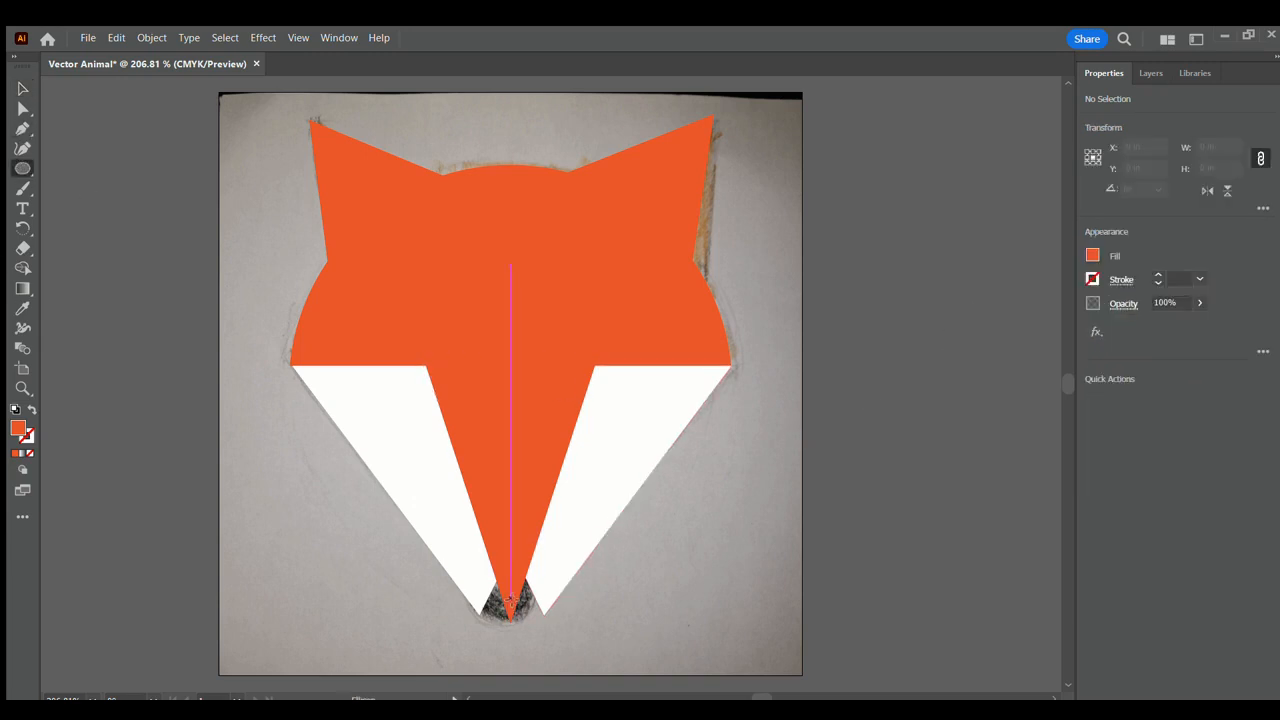
left_click_drag(510, 598, 553, 628)
left_click(948, 317)
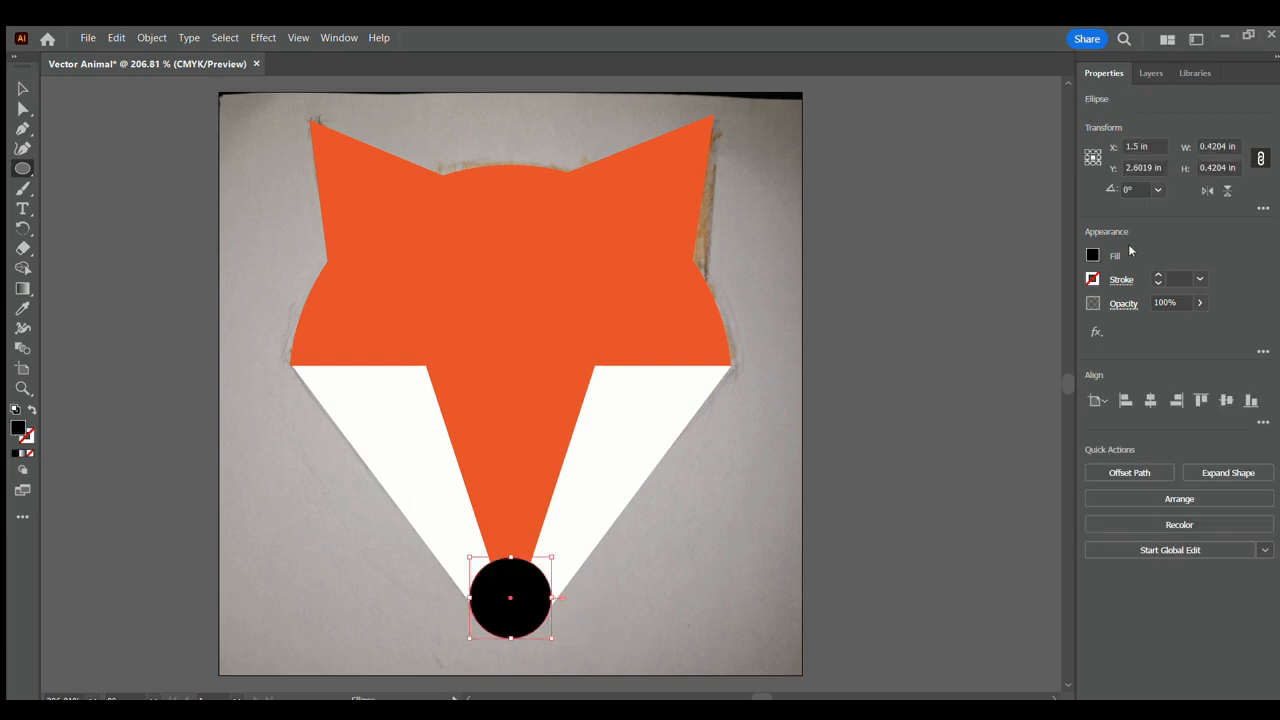
left_click(23, 88)
left_click(109, 166)
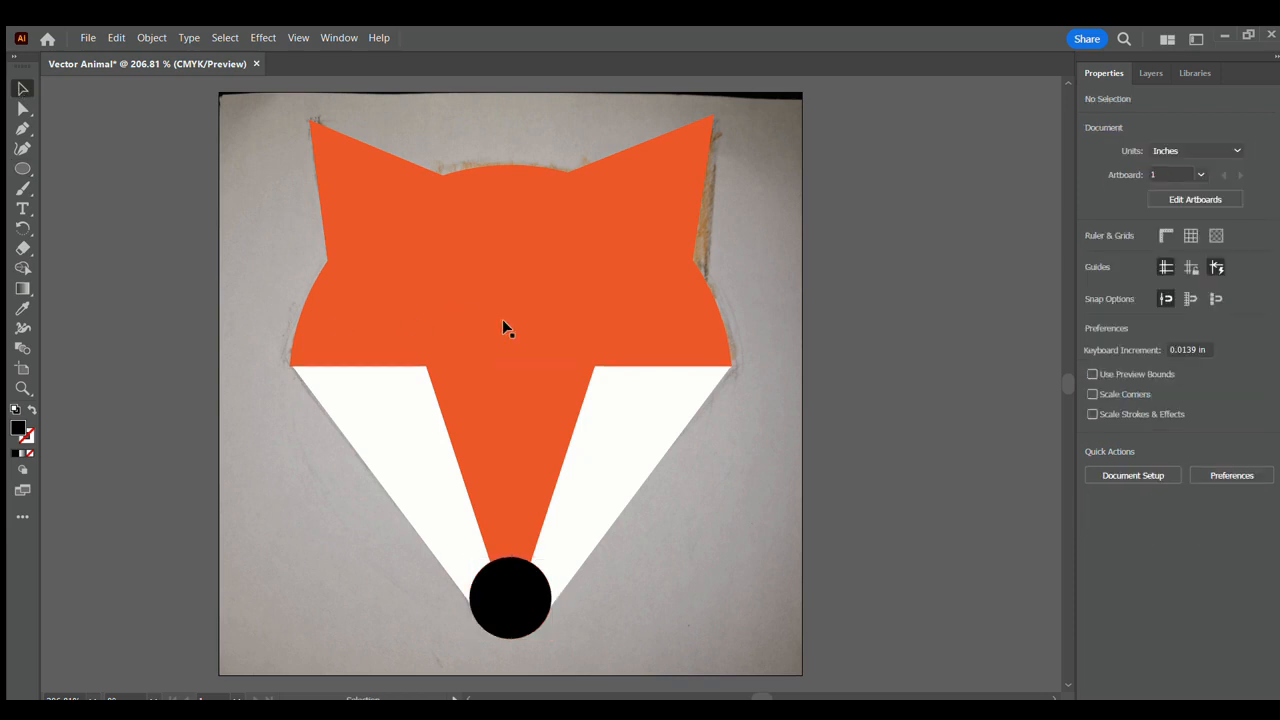
- Copy the left ear triangle, fill the copy white, shrink it to about 0.52 by 0.56 in and place it inside the ear
key("a")
left_click(375, 189)
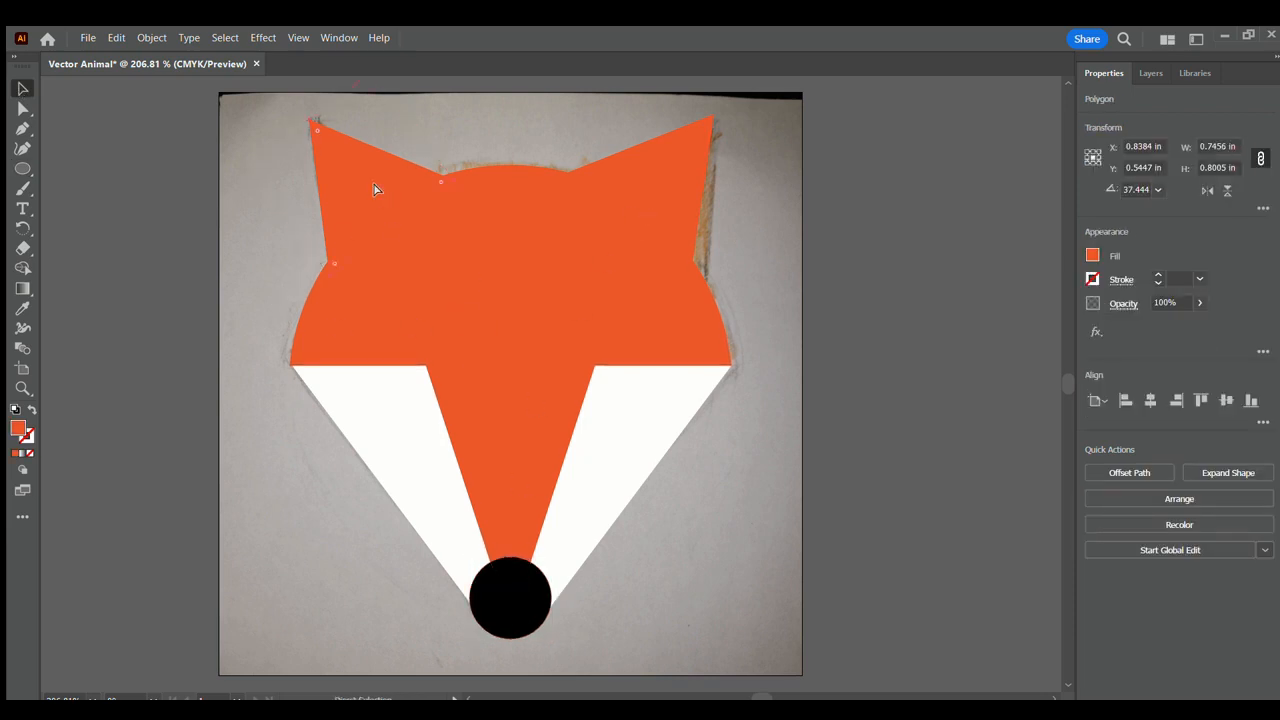
left_click_drag(375, 189, 275, 254)
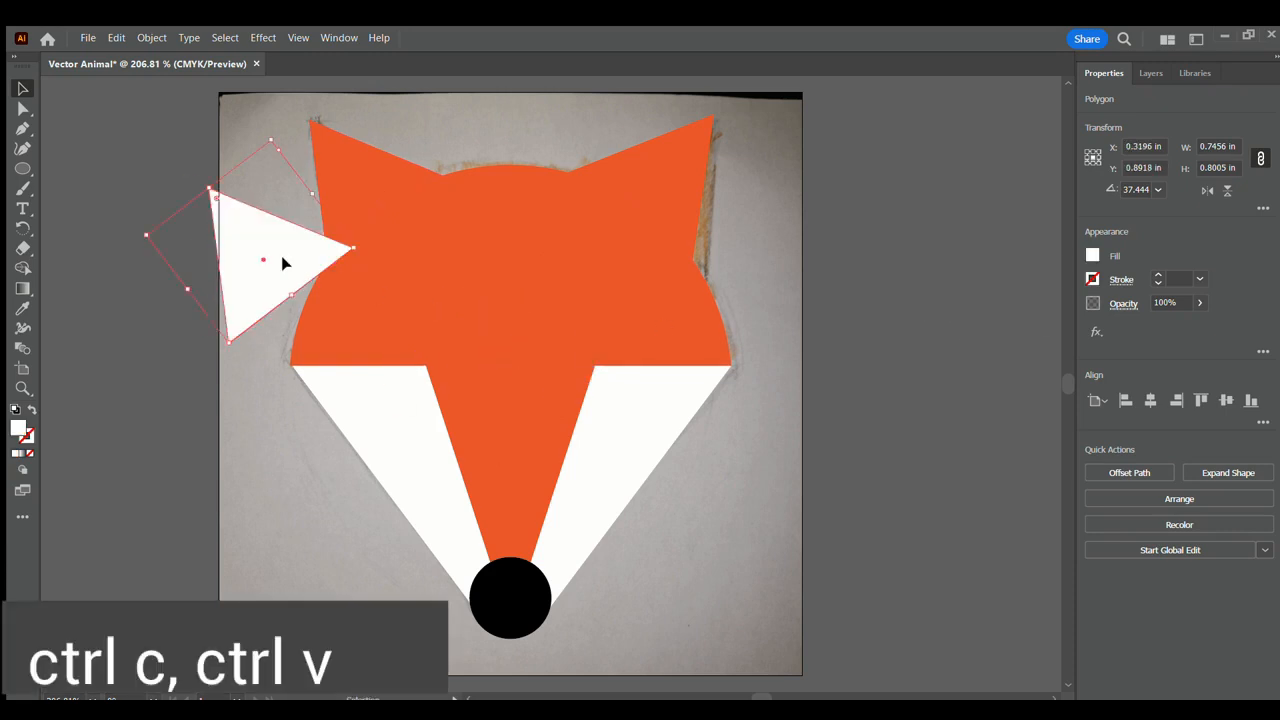
left_click_drag(284, 260, 386, 188)
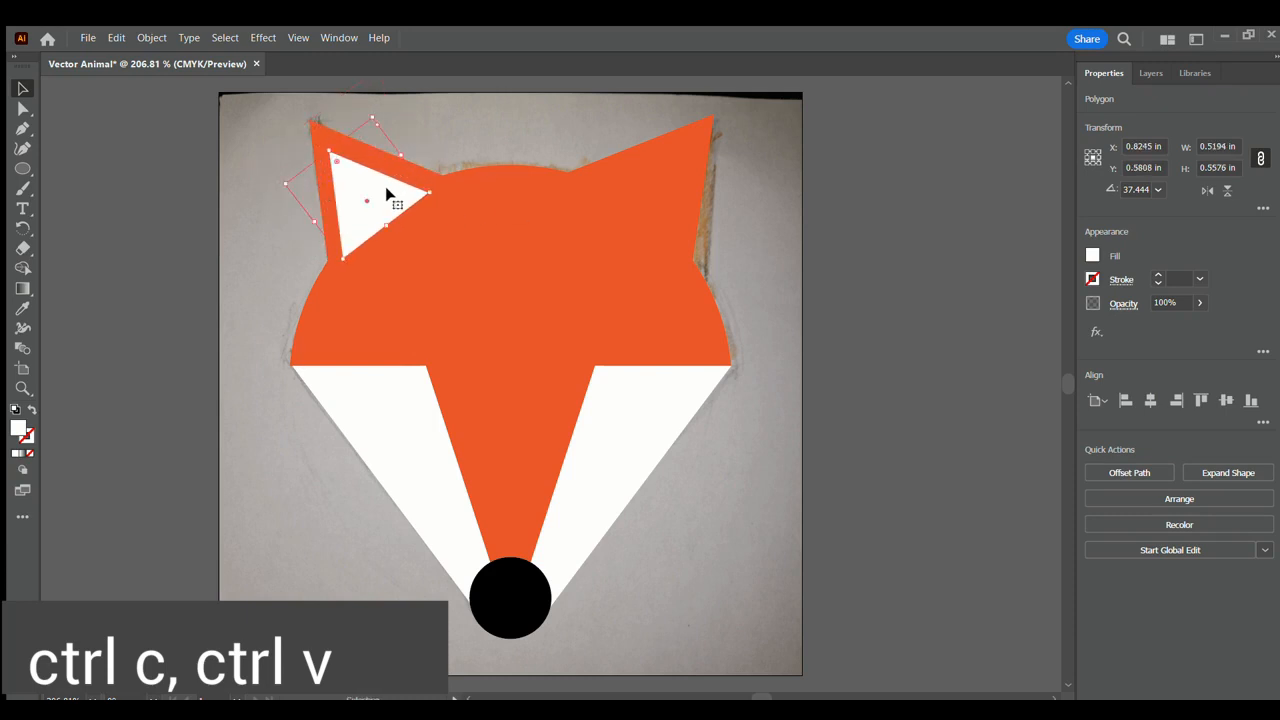
- Copy the white inner-ear triangle, mirror it and place the copy inside the right ear
key("ctrl+c")
key("ctrl+v")
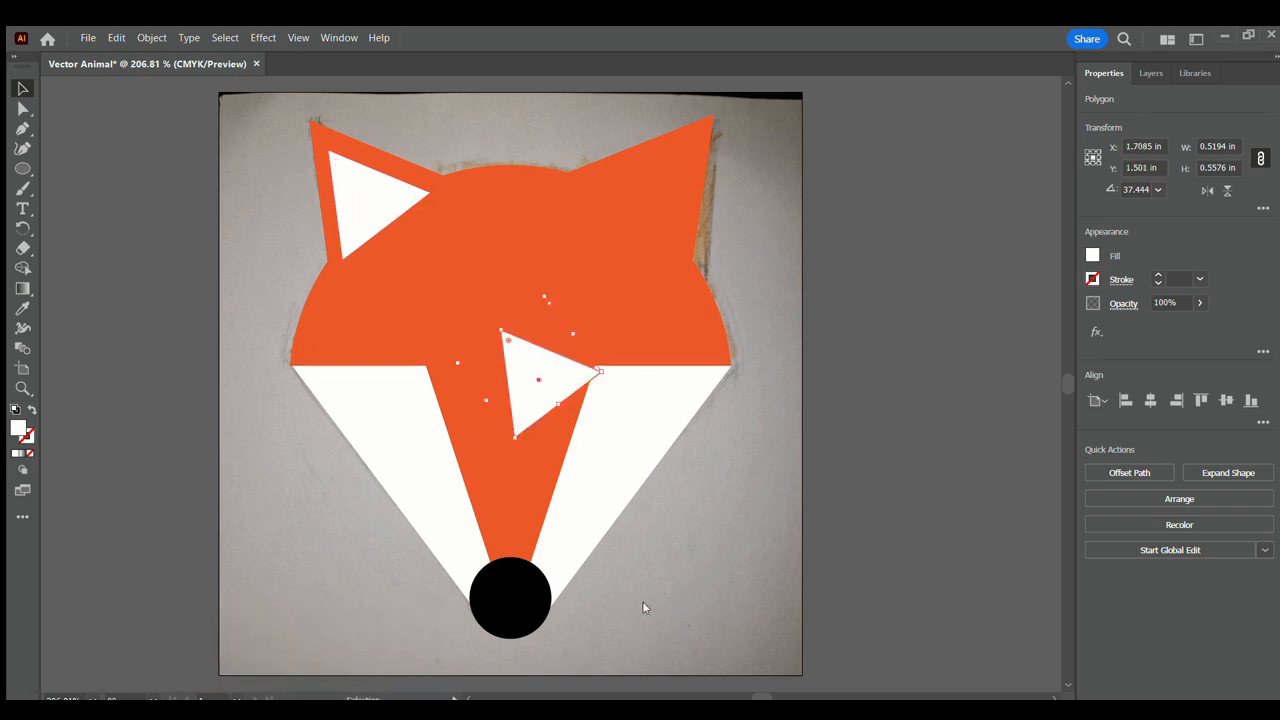
left_click(737, 526)
left_click(847, 451)
left_click_drag(574, 382, 663, 204)
left_click(871, 326)
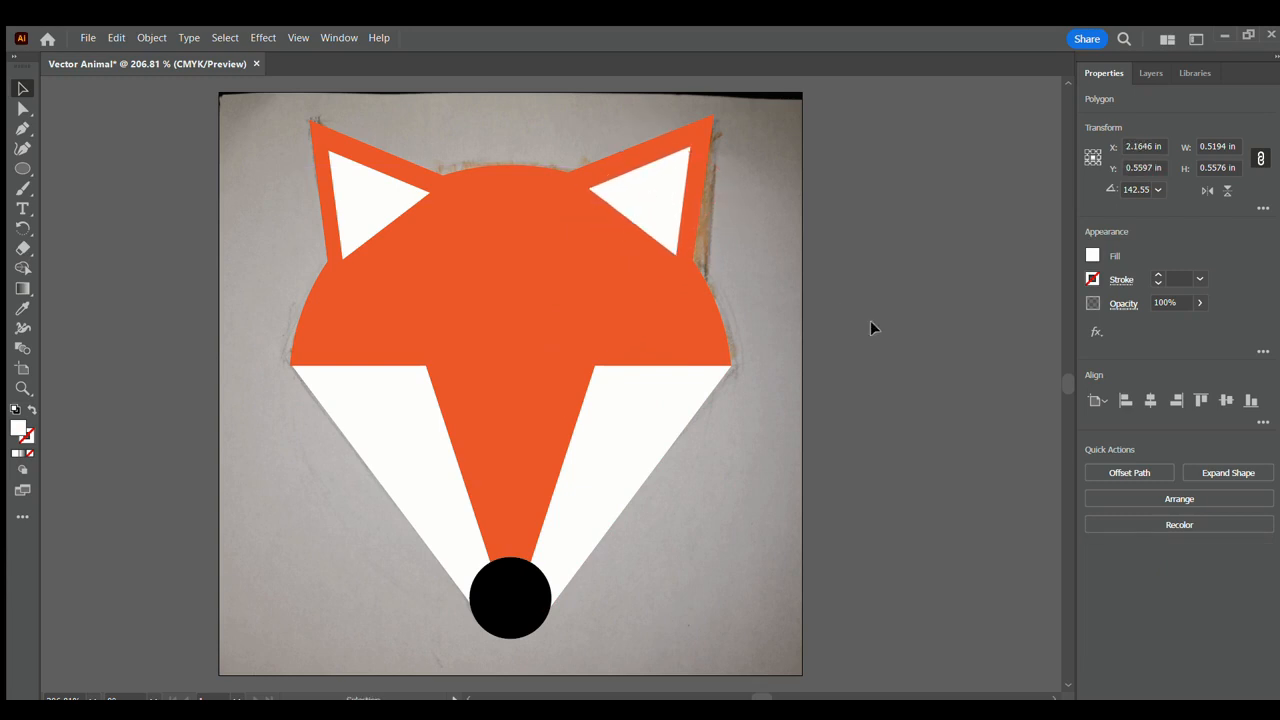
- Copy the nose circle, shrink it to about 0.22 in for the right eye, and place a duplicate on the left cheek
key("a")
left_click(512, 610)
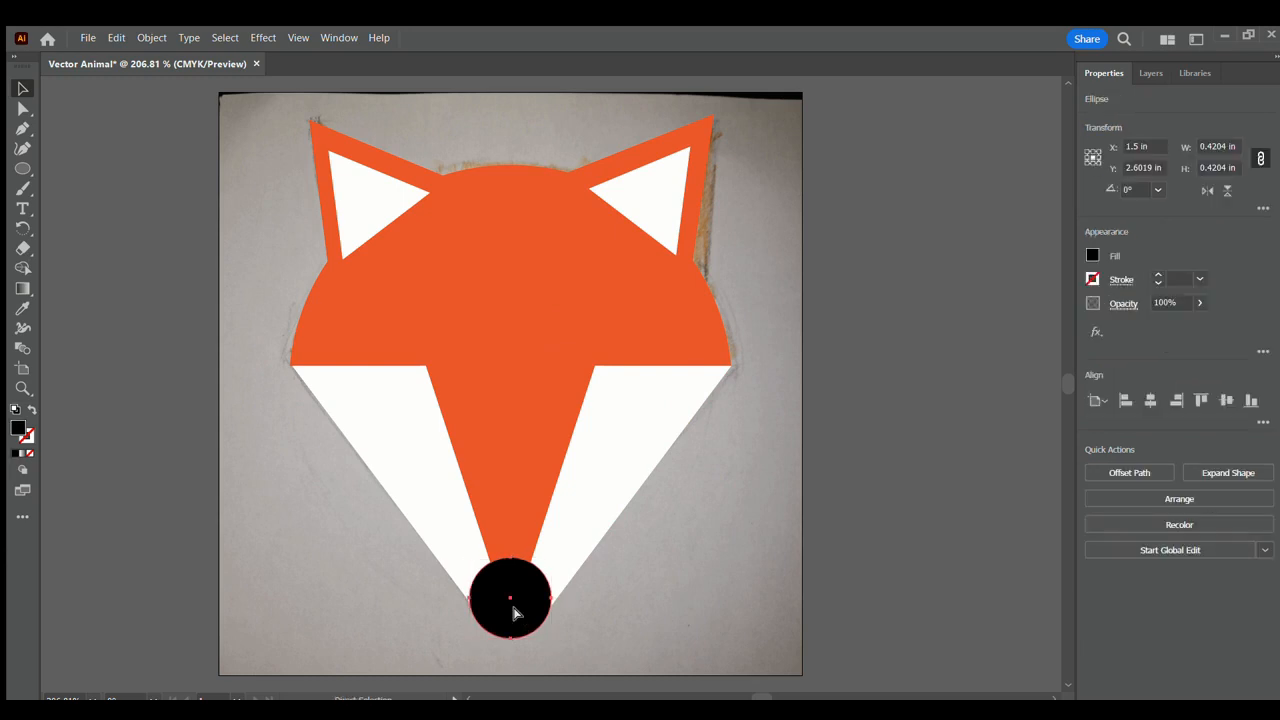
left_click_drag(513, 612, 624, 400)
key("ctrl+c")
key("ctrl+v")
left_click_drag(556, 393, 408, 404)
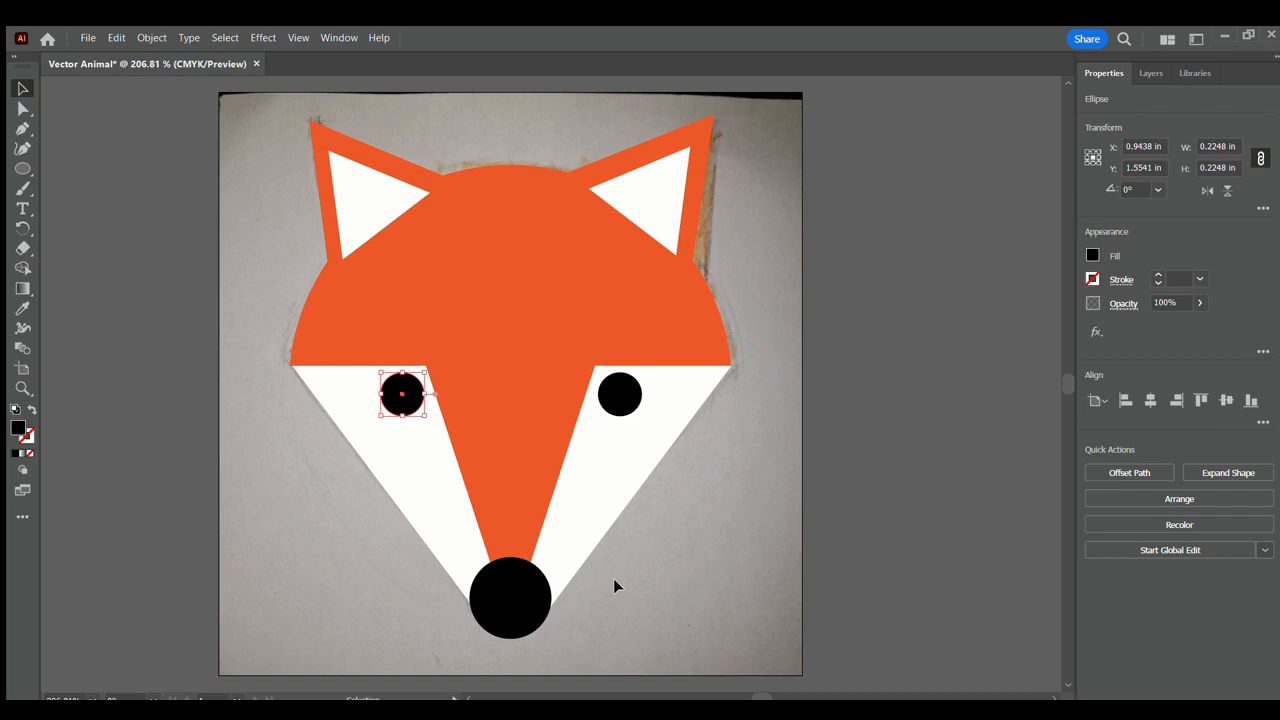
- Hide the sketch layer and merge the orange dome, ears and snout into one shape with the Shape Builder
left_click(1151, 73)
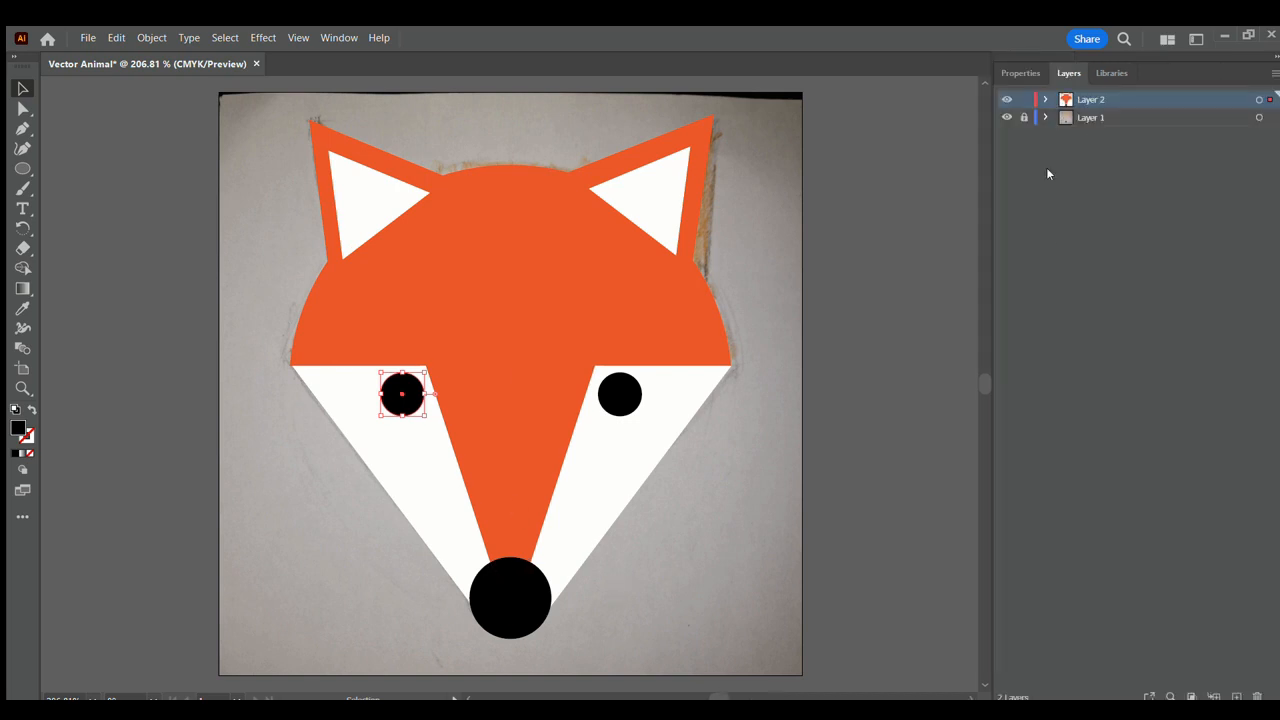
left_click(1007, 118)
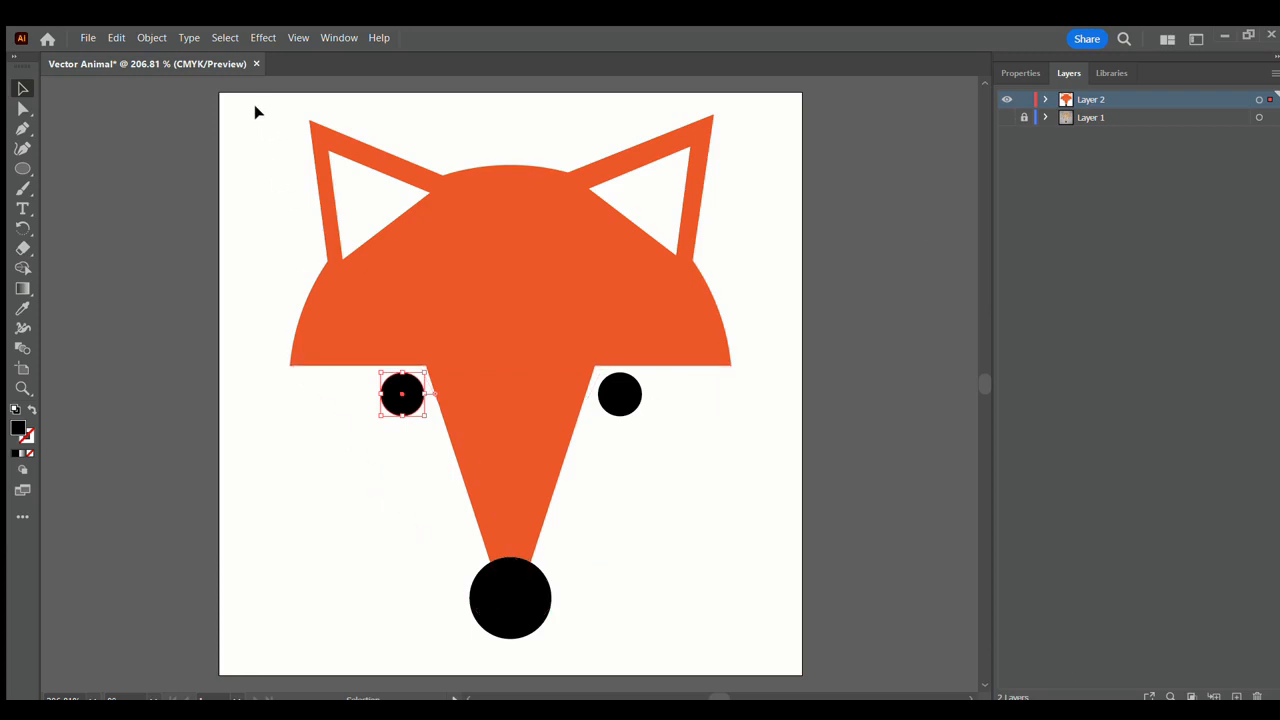
left_click(433, 229)
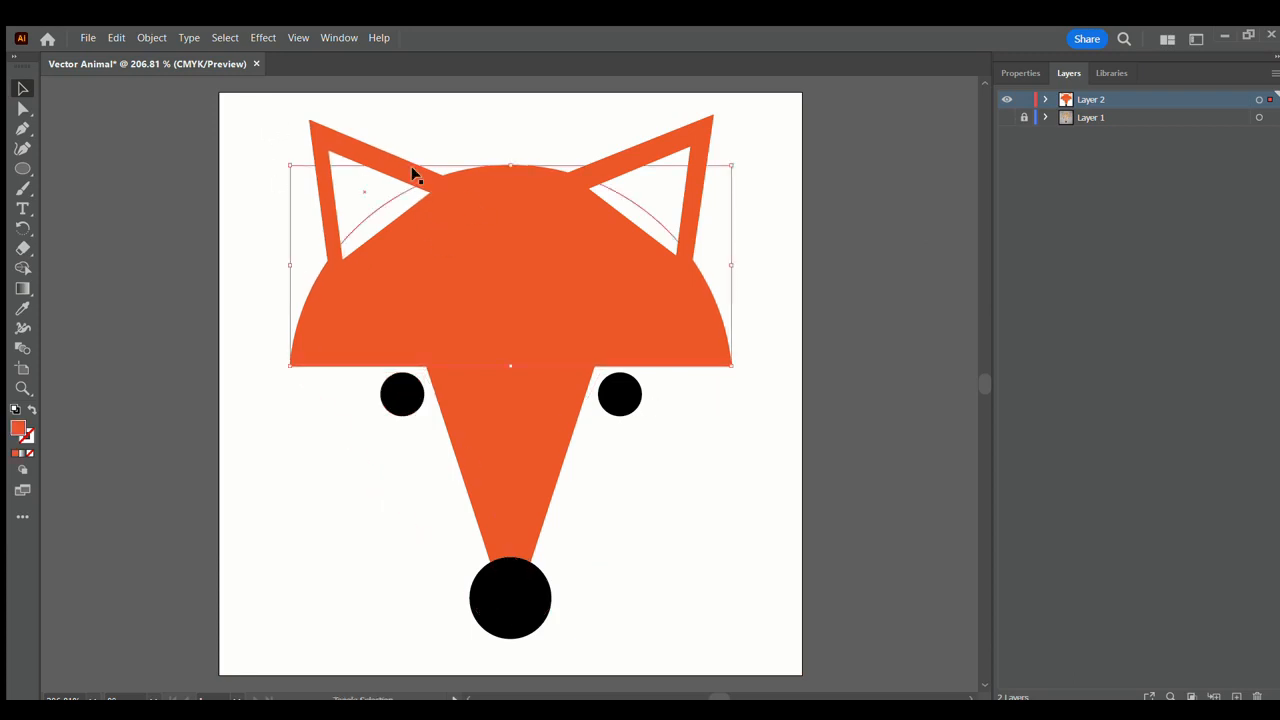
left_click(627, 158, "shift")
left_click(541, 412, "shift")
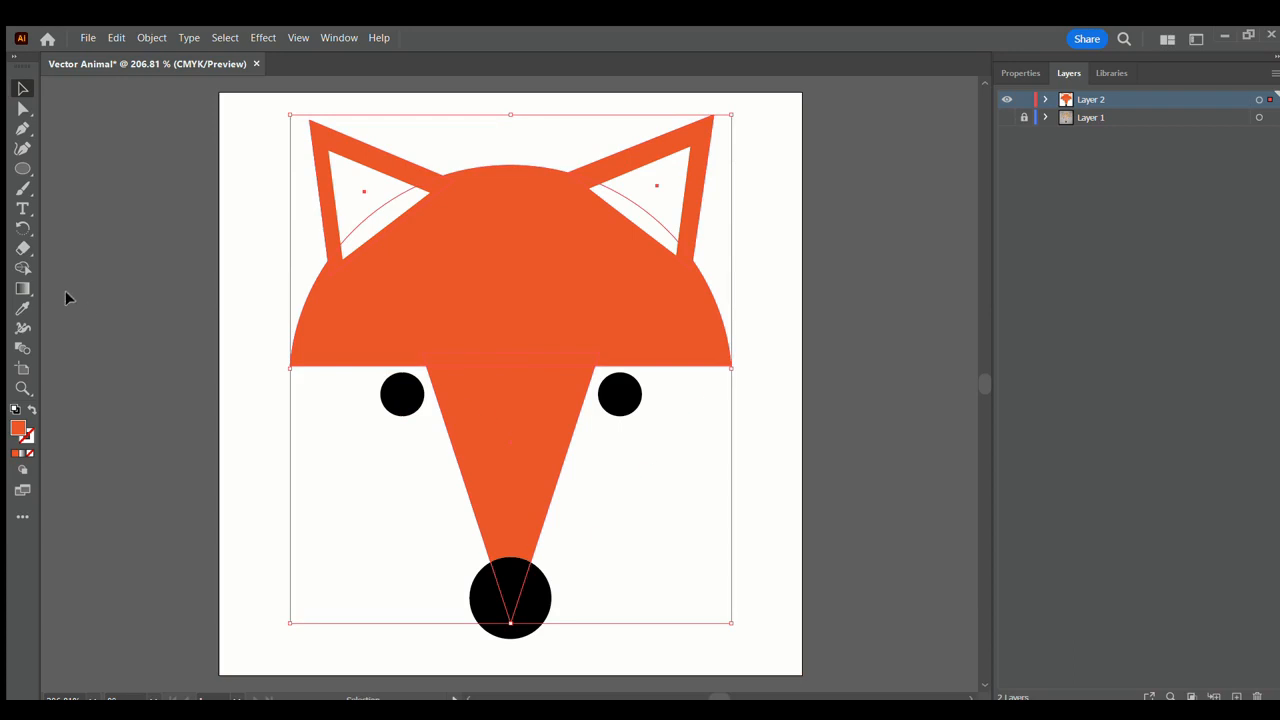
left_click(22, 268)
mouse_move(531, 456)
left_mouse_down()
mouse_move(544, 355)
mouse_move(687, 250)
mouse_move(542, 261)
mouse_move(422, 190)
mouse_move(411, 164)
mouse_move(453, 400)
left_mouse_up()
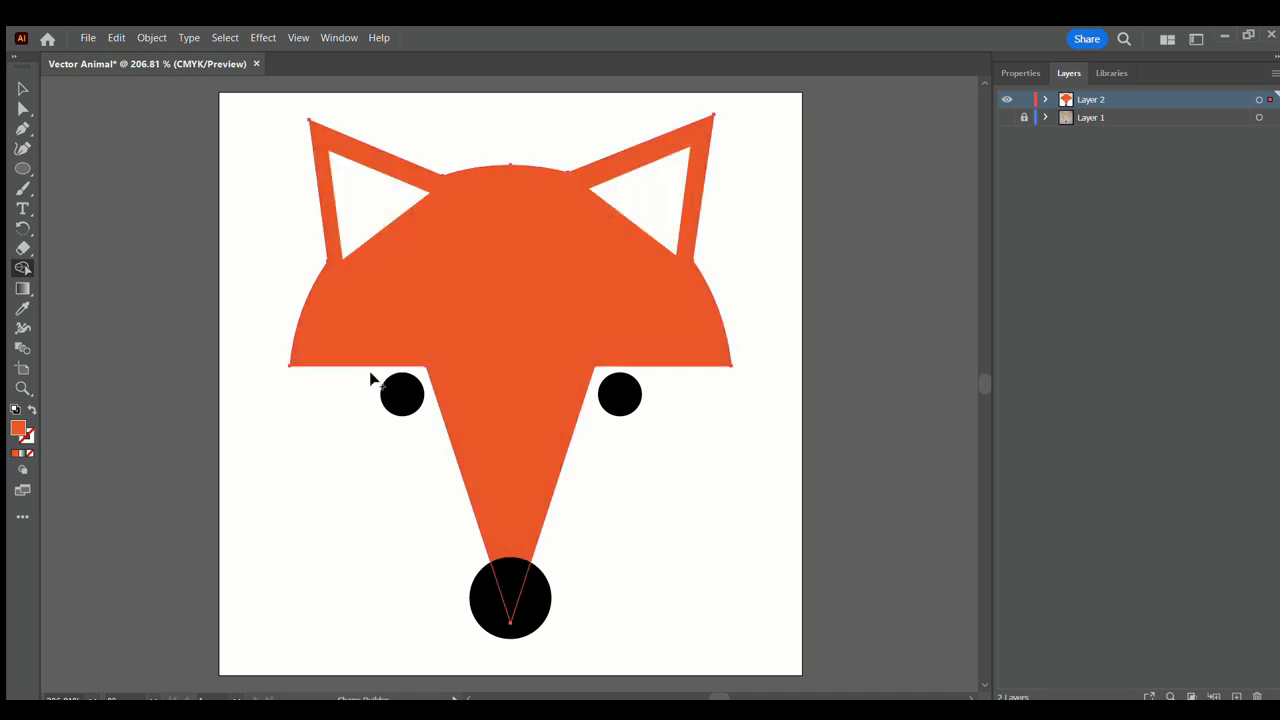
- Group all the fox artwork, duplicate Layer 2 and lock the original layer
left_click(22, 89)
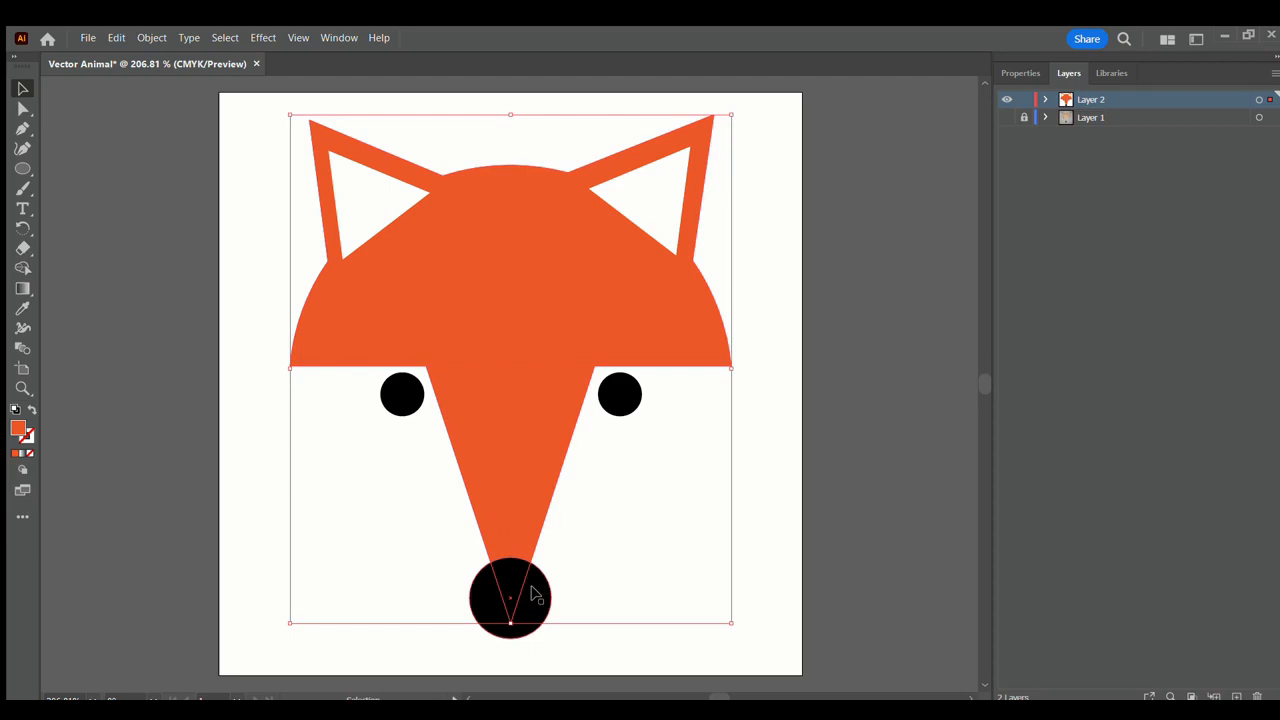
left_click_drag(245, 100, 780, 643)
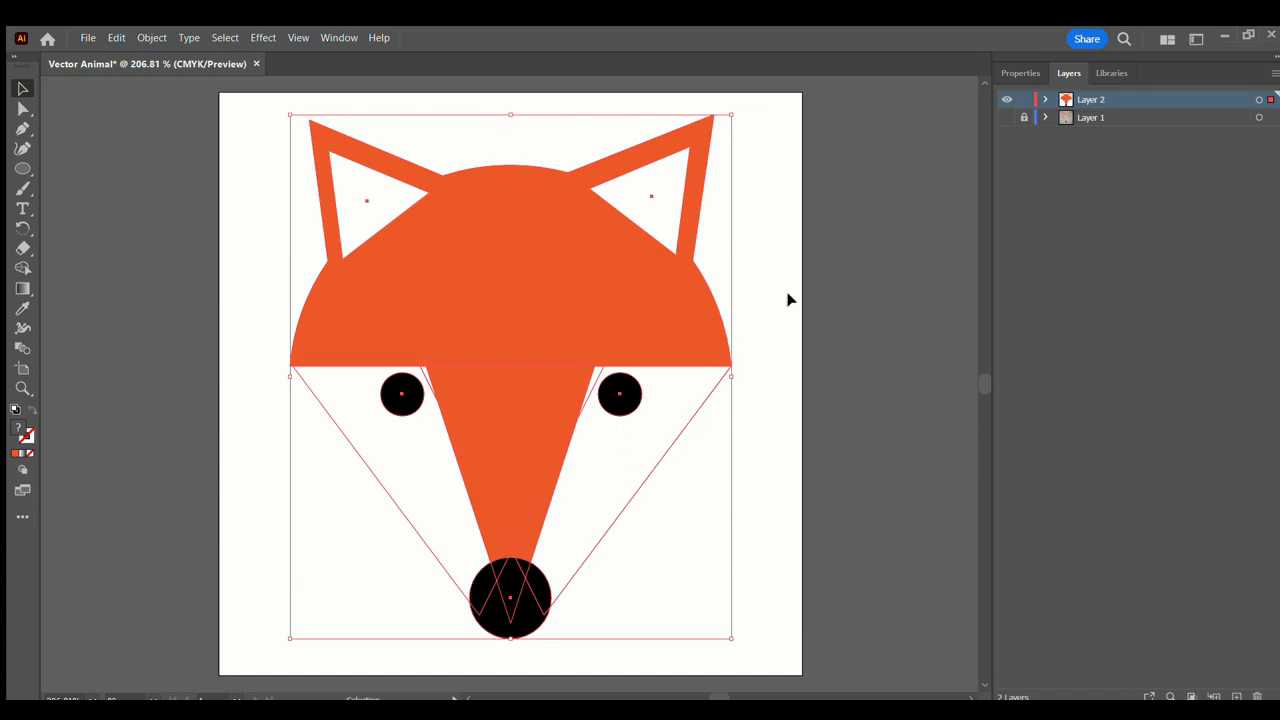
left_click(1024, 99)
left_click(1024, 99)
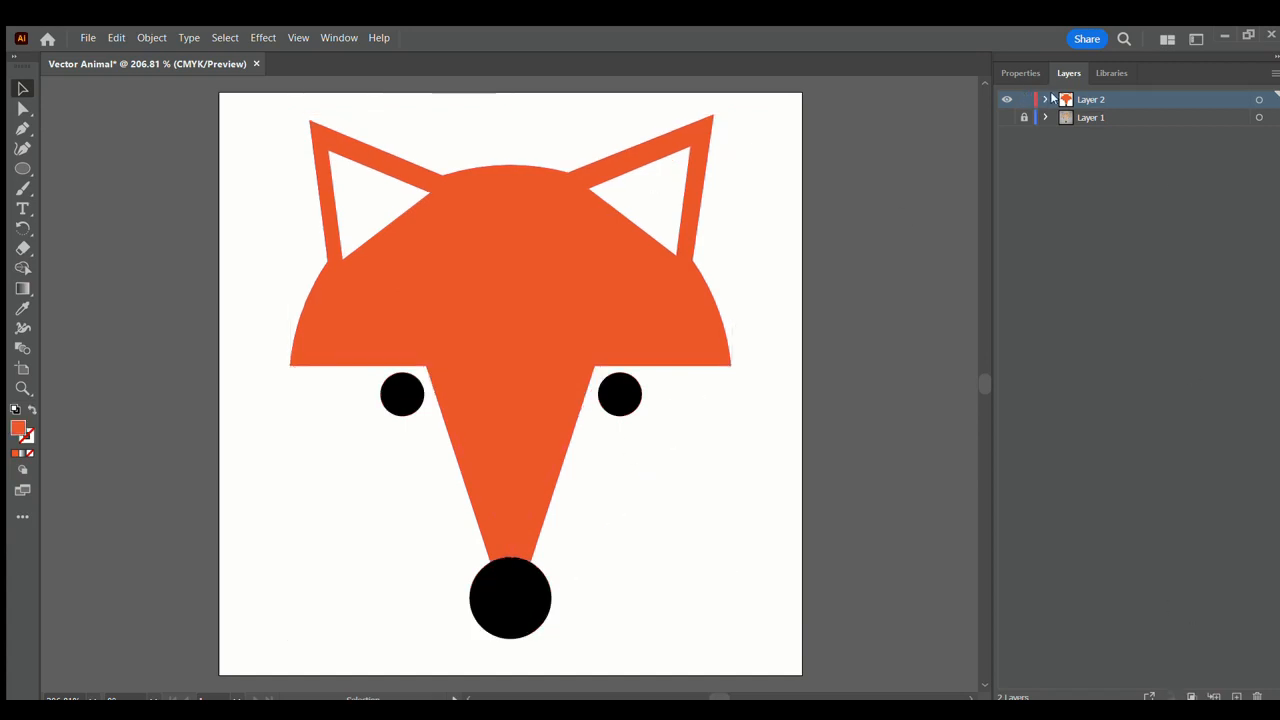
left_click_drag(1062, 99, 1236, 694)
left_click(1024, 117)
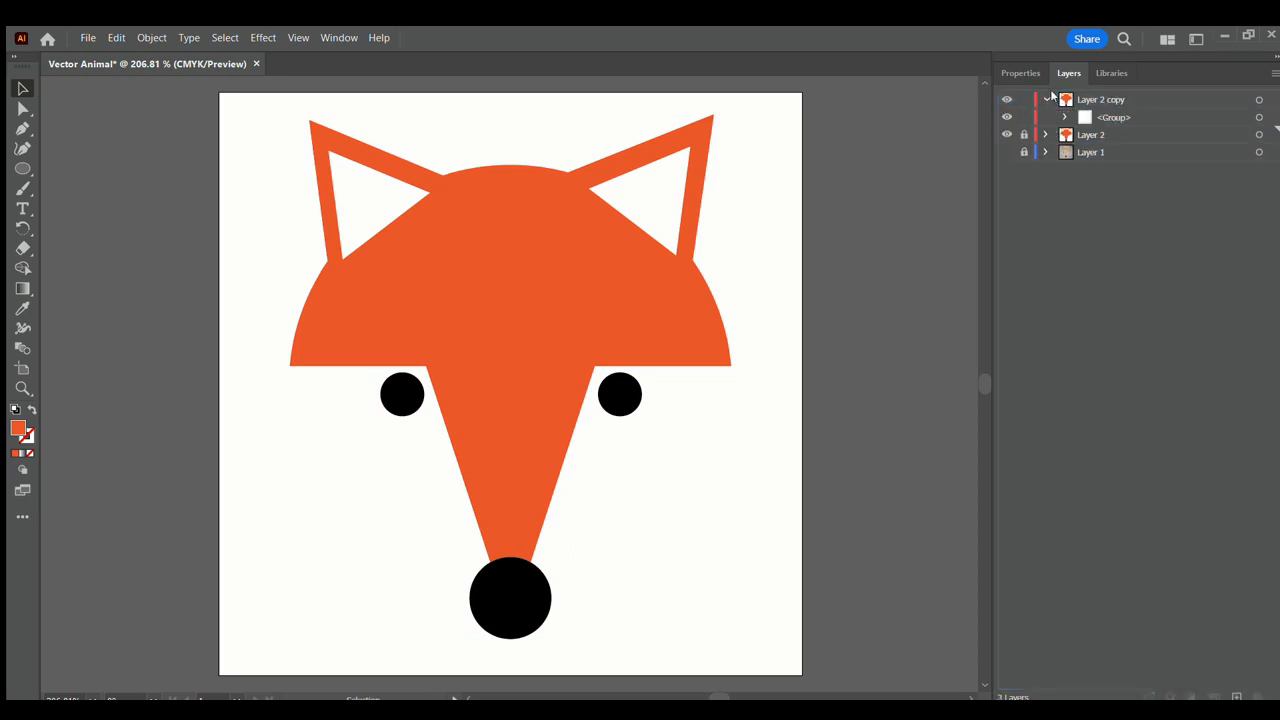
- Unite the fox group on Layer 2 copy into a single silhouette and remove its fill
left_click(1100, 99)
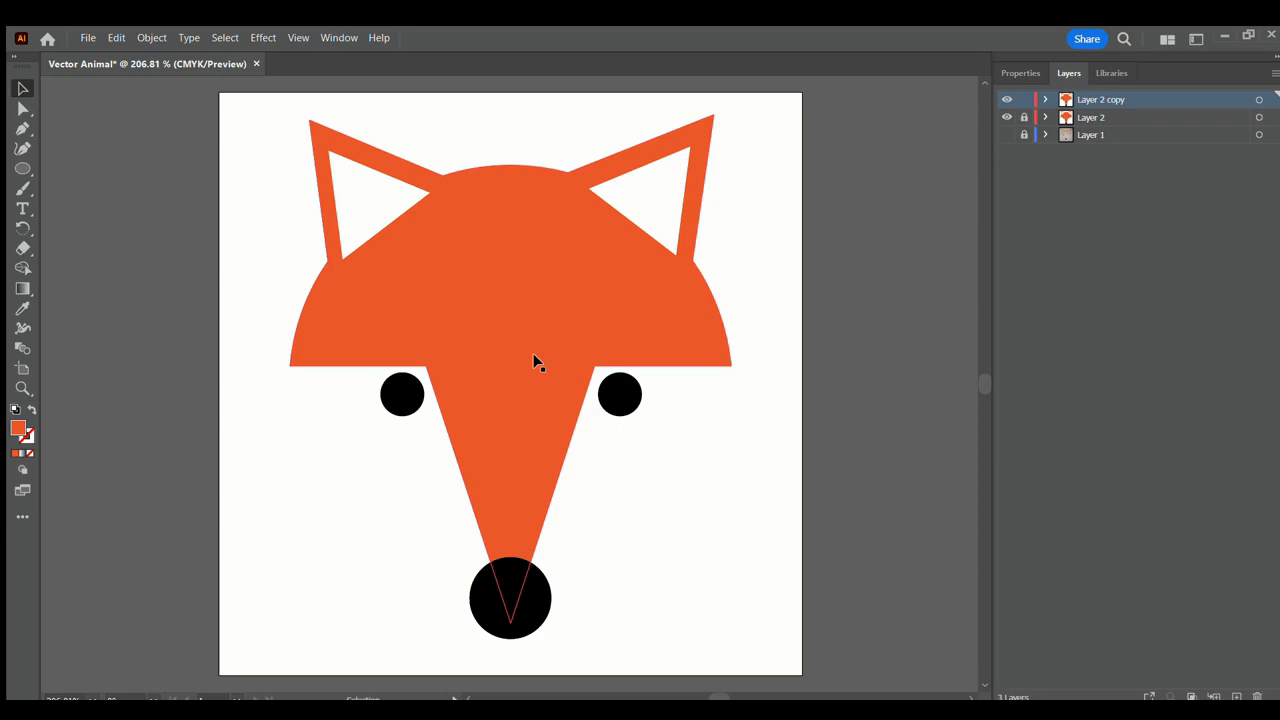
left_click(534, 356)
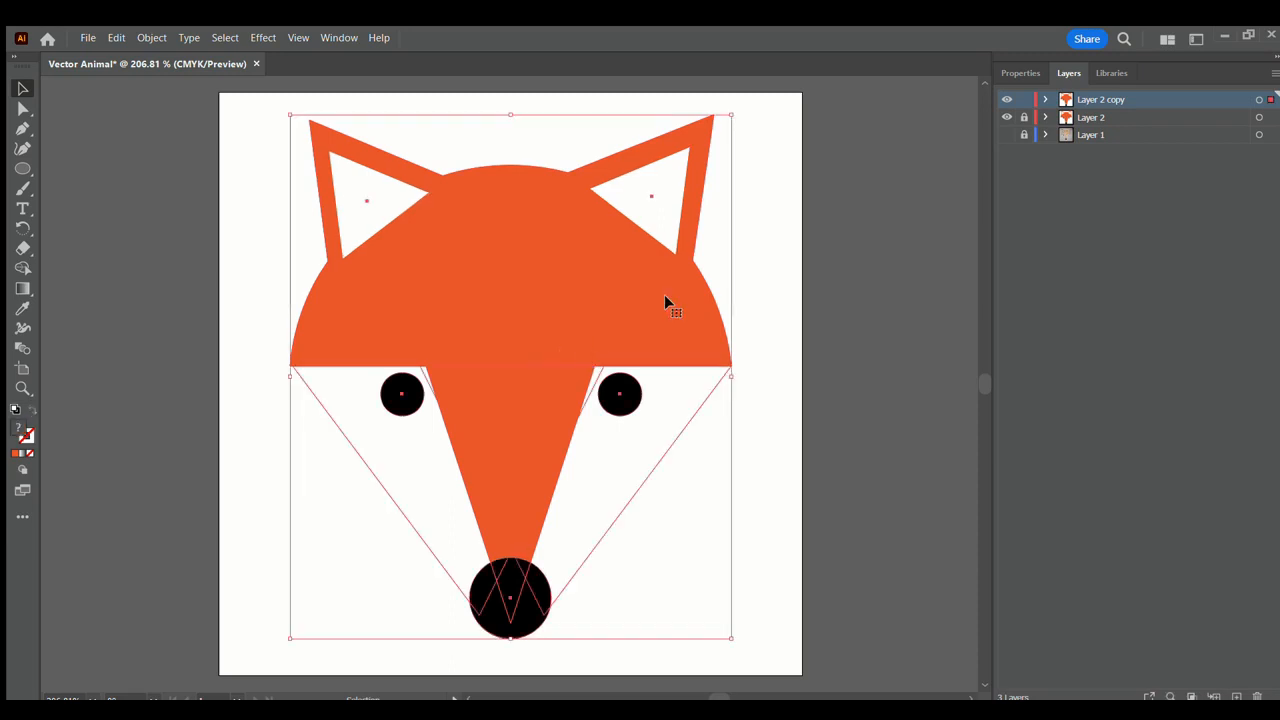
left_click(1001, 69)
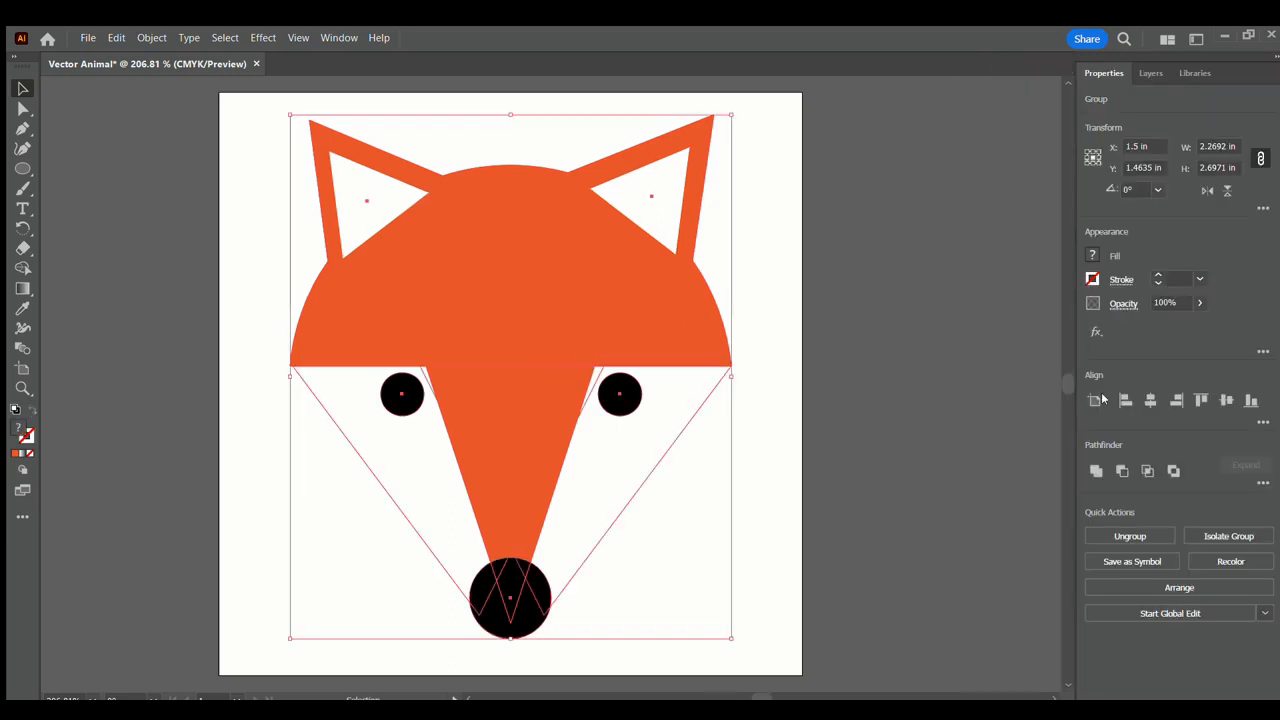
left_click(1096, 470)
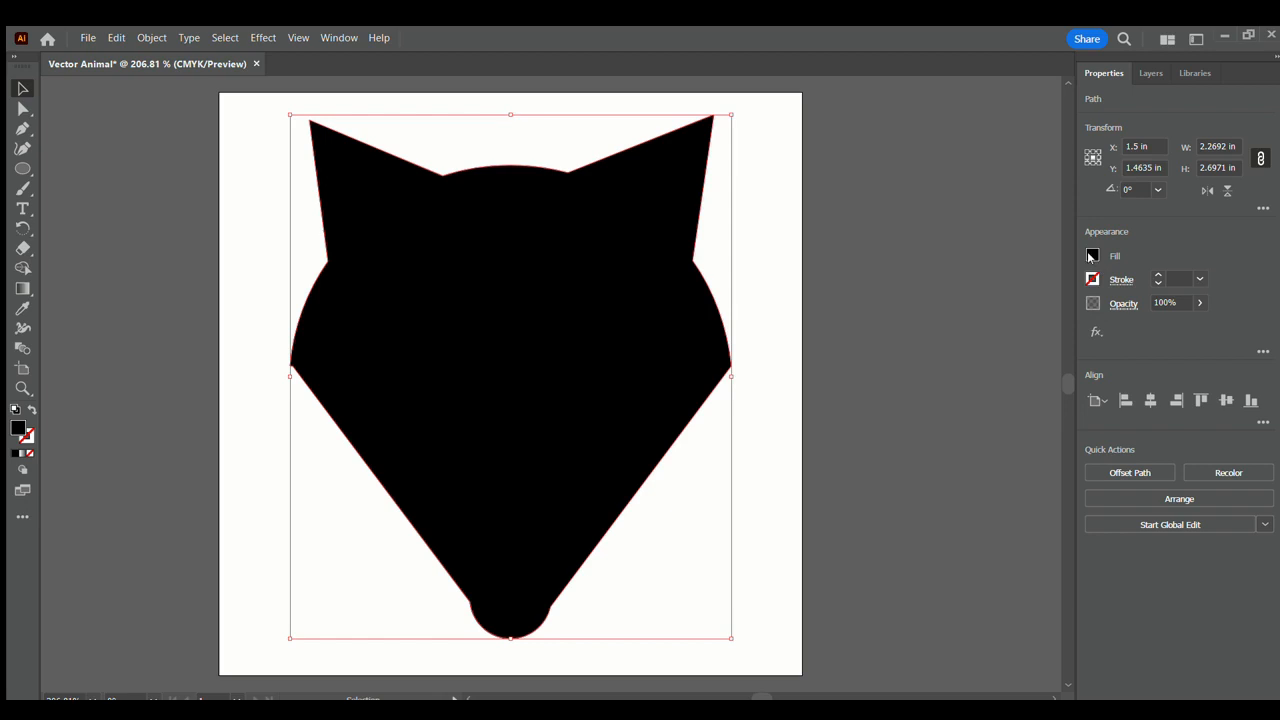
key("slash")
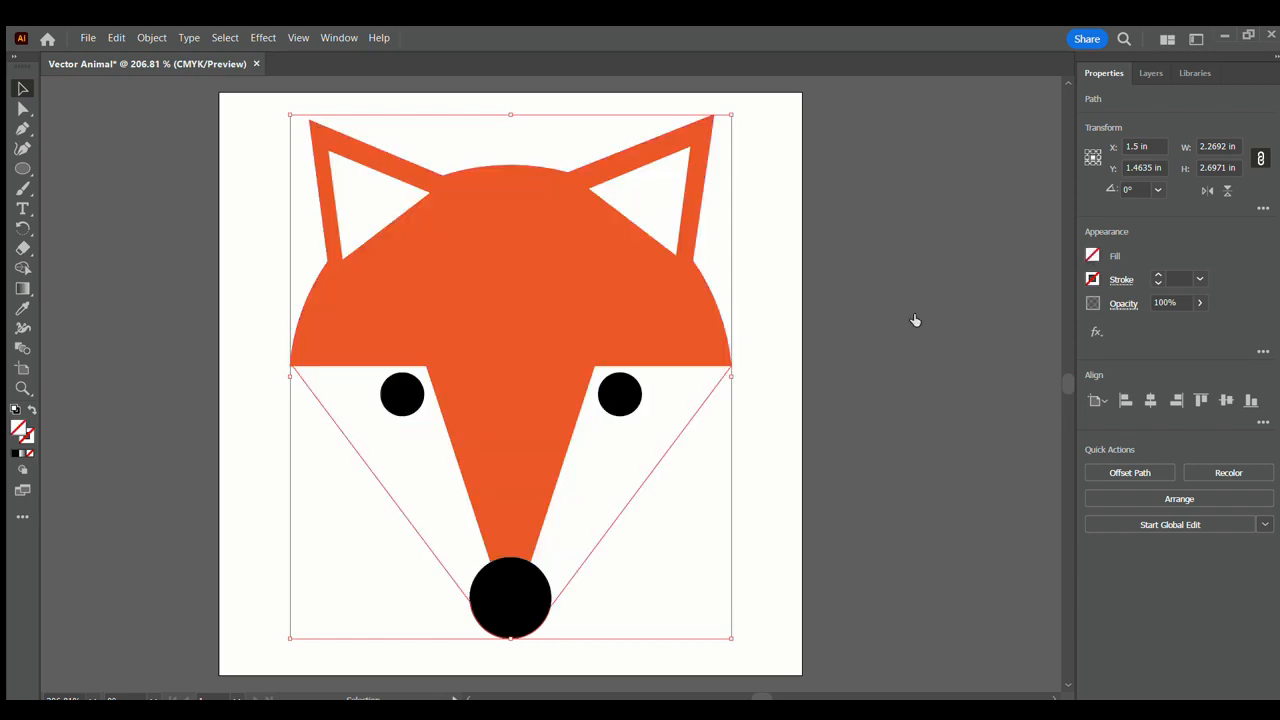
- Hide Layer 2 and turn the head silhouette into an expanded white outline running around its outside
left_click(1150, 73)
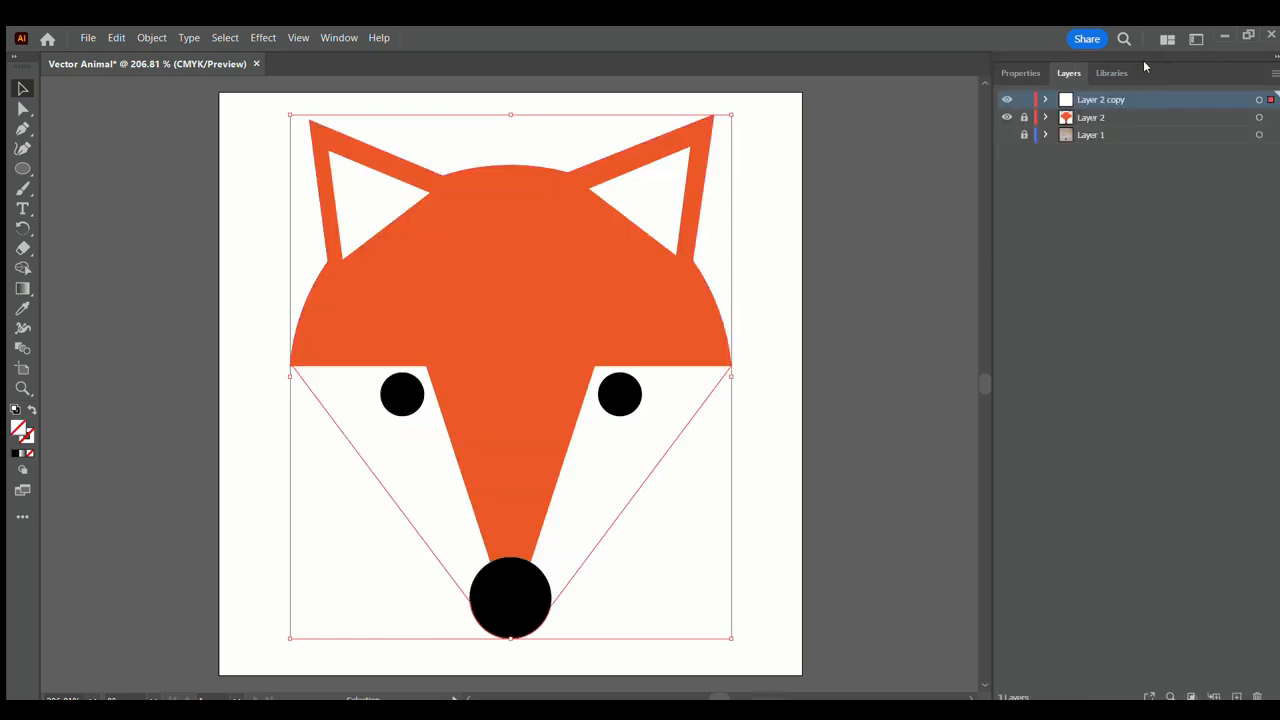
left_click(1007, 117)
left_click(1033, 72)
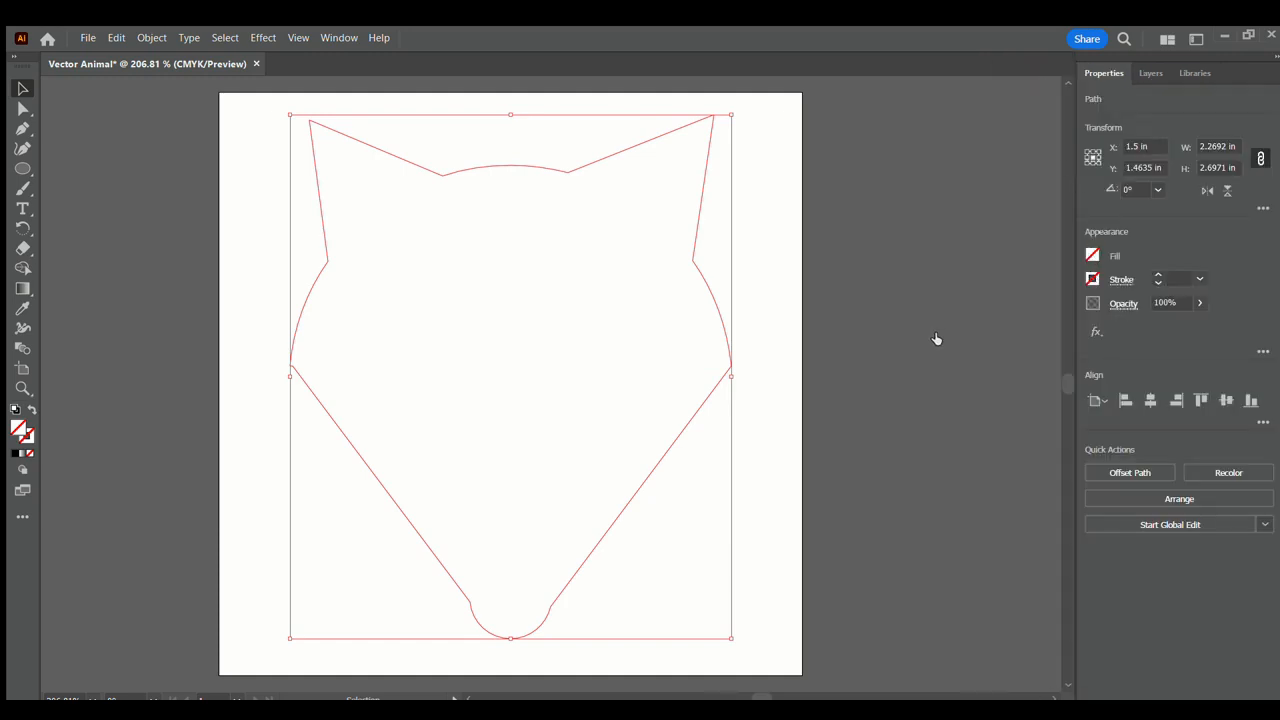
key("ctrl+z")
left_click(246, 241)
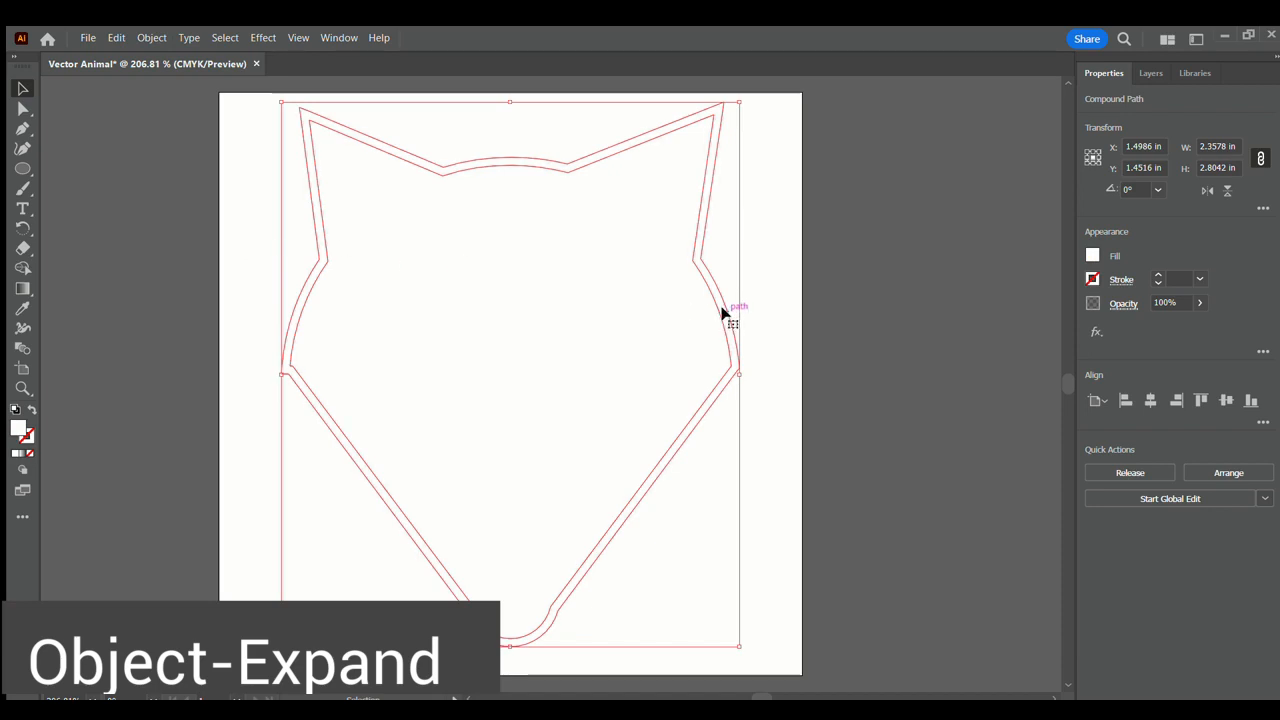
- Duplicate Layer 2 copy, lock the duplicate and make Layer 2 copy the active layer
left_click(1148, 72)
left_click_drag(1062, 99, 1237, 697)
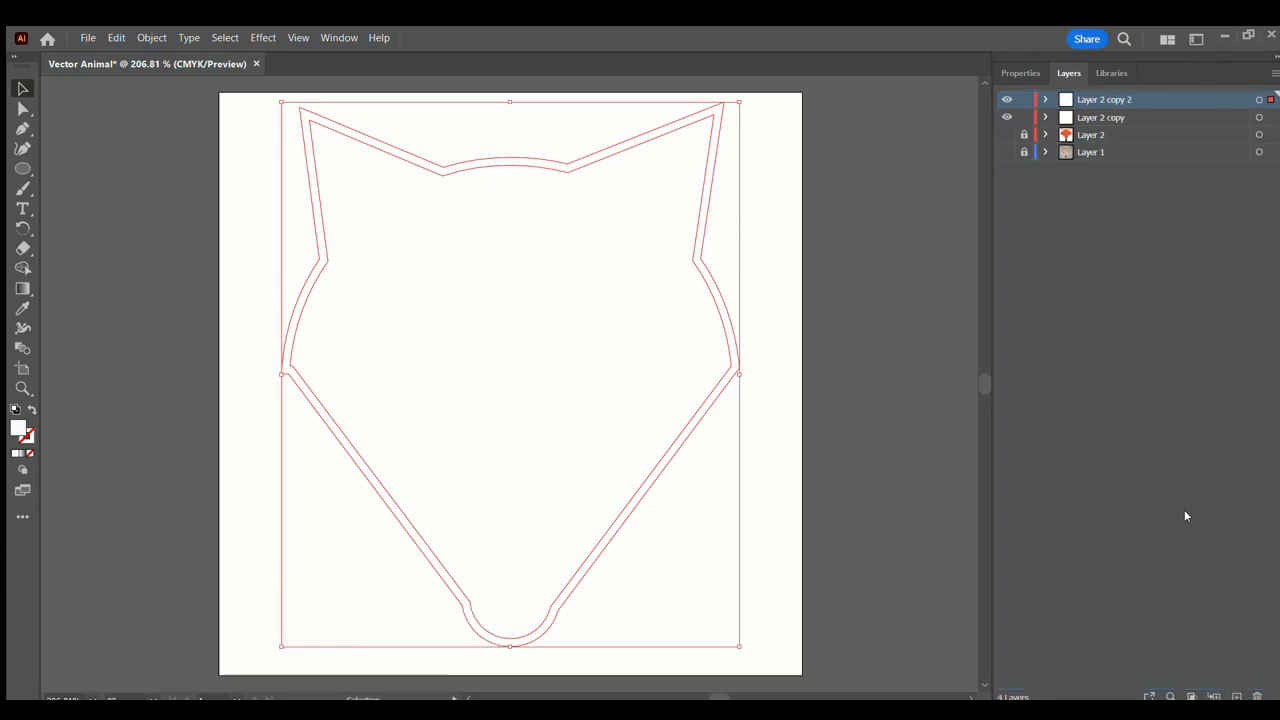
left_click(1024, 118)
left_click(1024, 99)
left_click(1024, 117)
left_click(1054, 117)
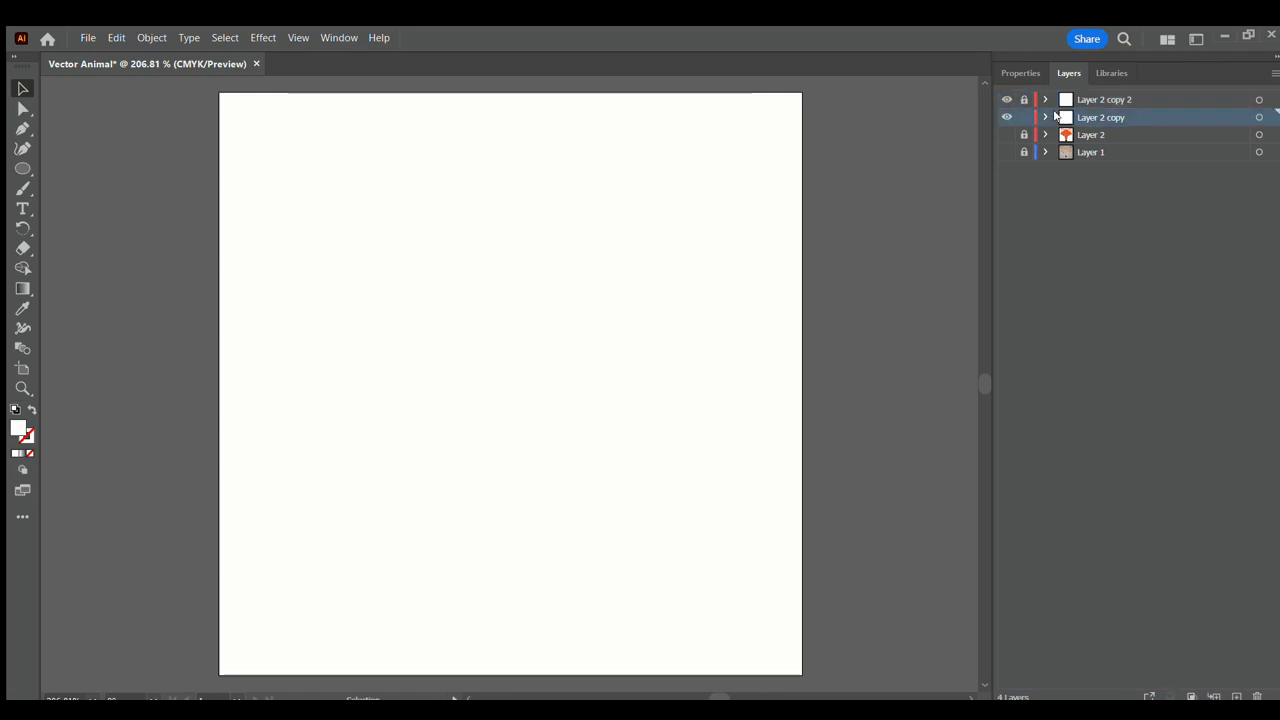
- Give the outline path on Layer 2 copy no fill and a black 1 pt stroke
left_click(727, 337)
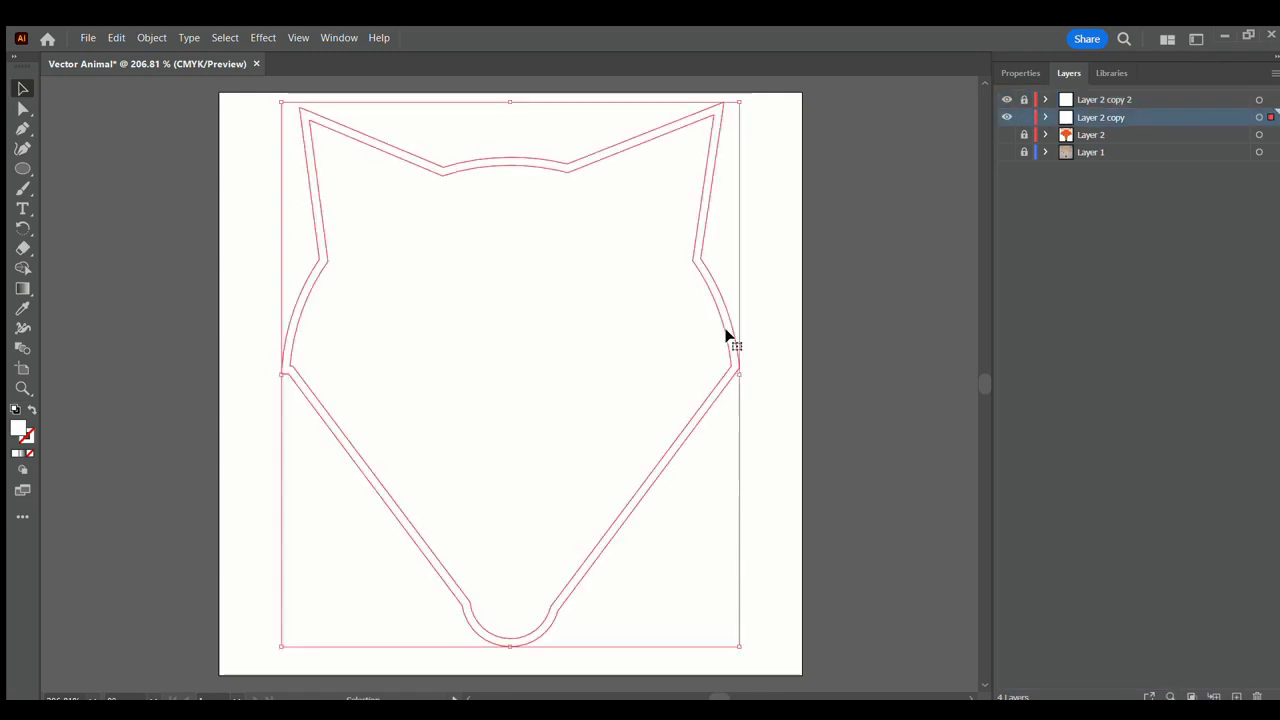
left_click(1020, 73)
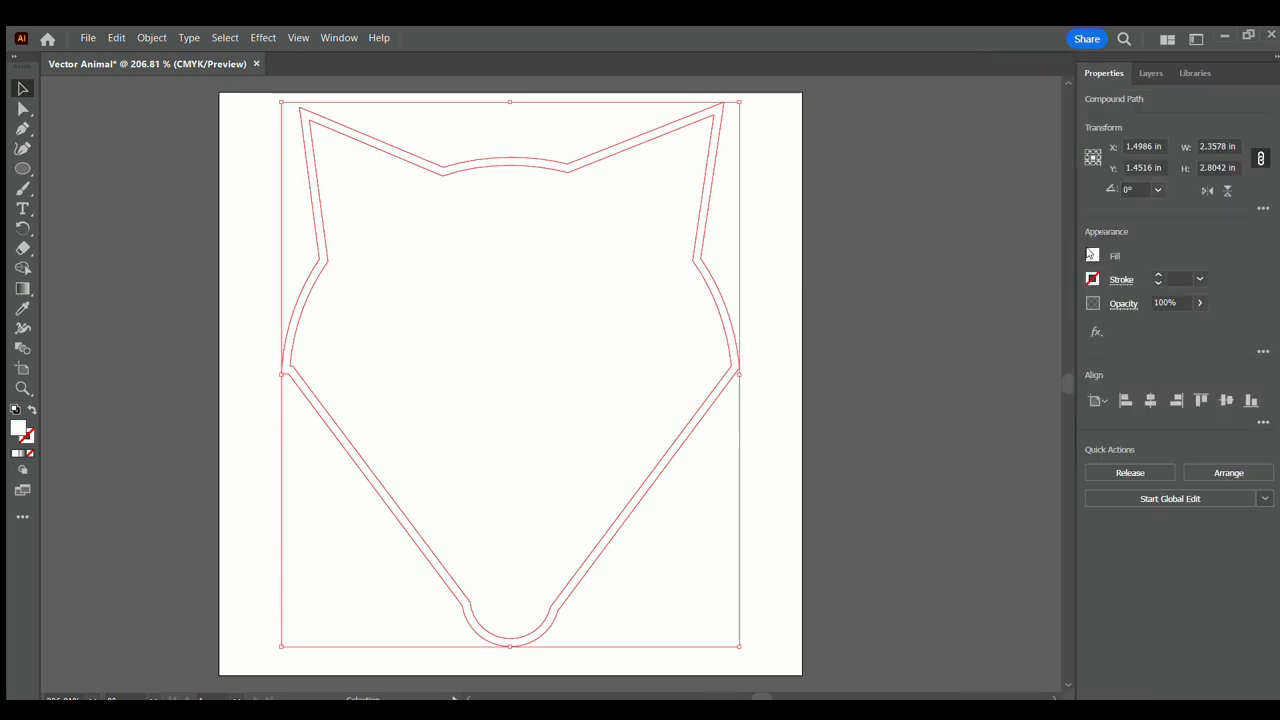
left_click(1089, 251)
left_click(945, 312)
left_click(915, 312)
left_click(1092, 279)
left_click(947, 341)
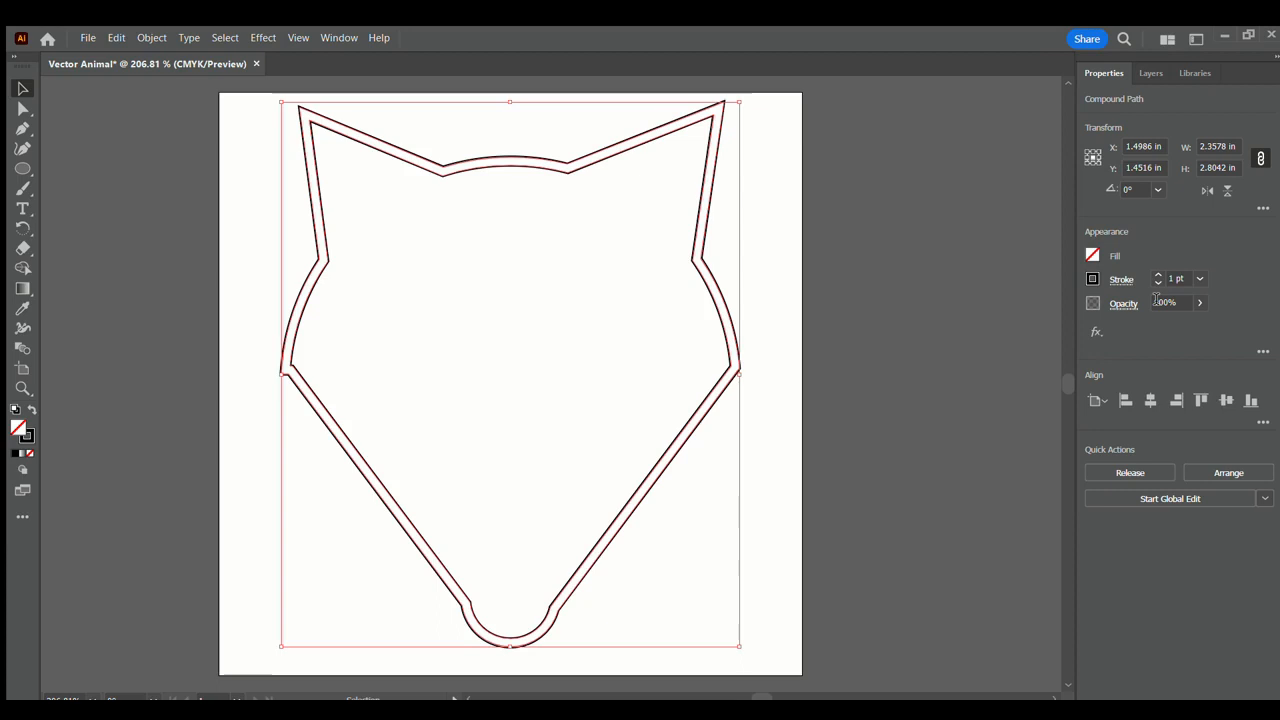
- Show Layer 2 again and move it to the top of the layer stack
left_click(1150, 73)
left_click(1007, 135)
left_click_drag(1071, 136, 1067, 96)
left_click(831, 312)
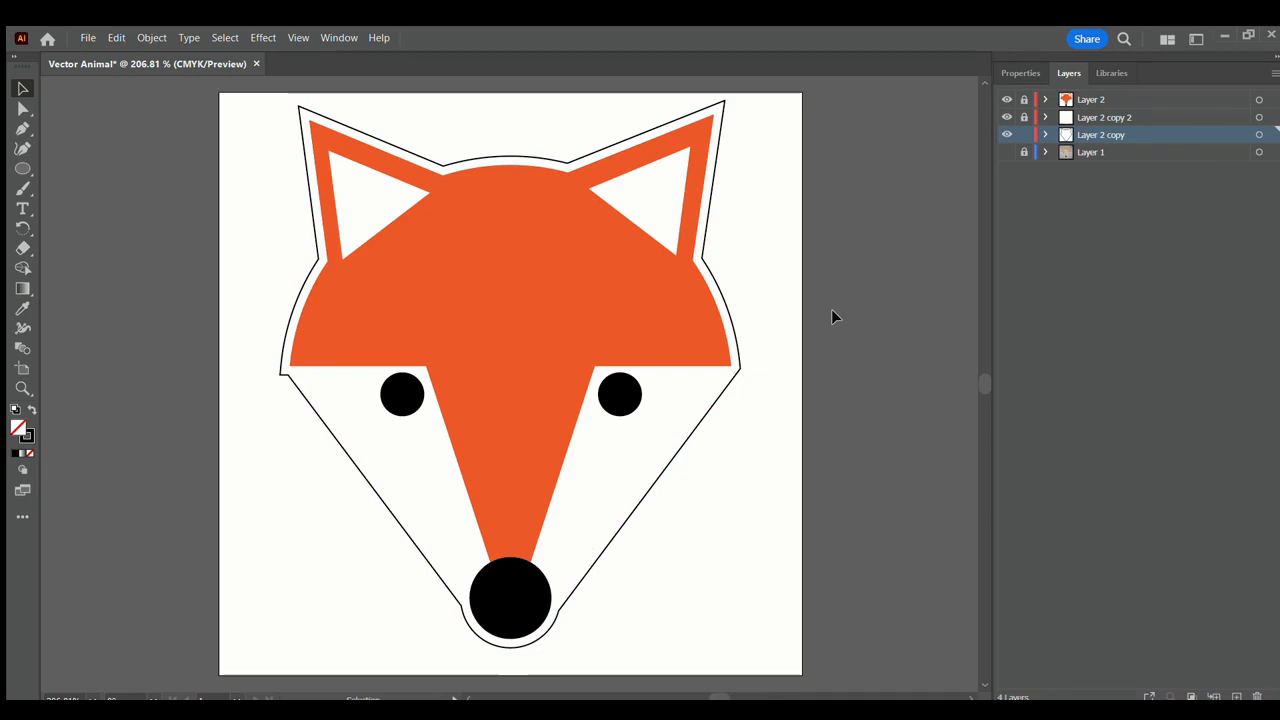
- Unlock Layer 2 and Layer 2 copy 2, and group the fox with both of its outlines on Layer 2
left_click_drag(1022, 117, 1020, 94)
left_click_drag(605, 651, 279, 108)
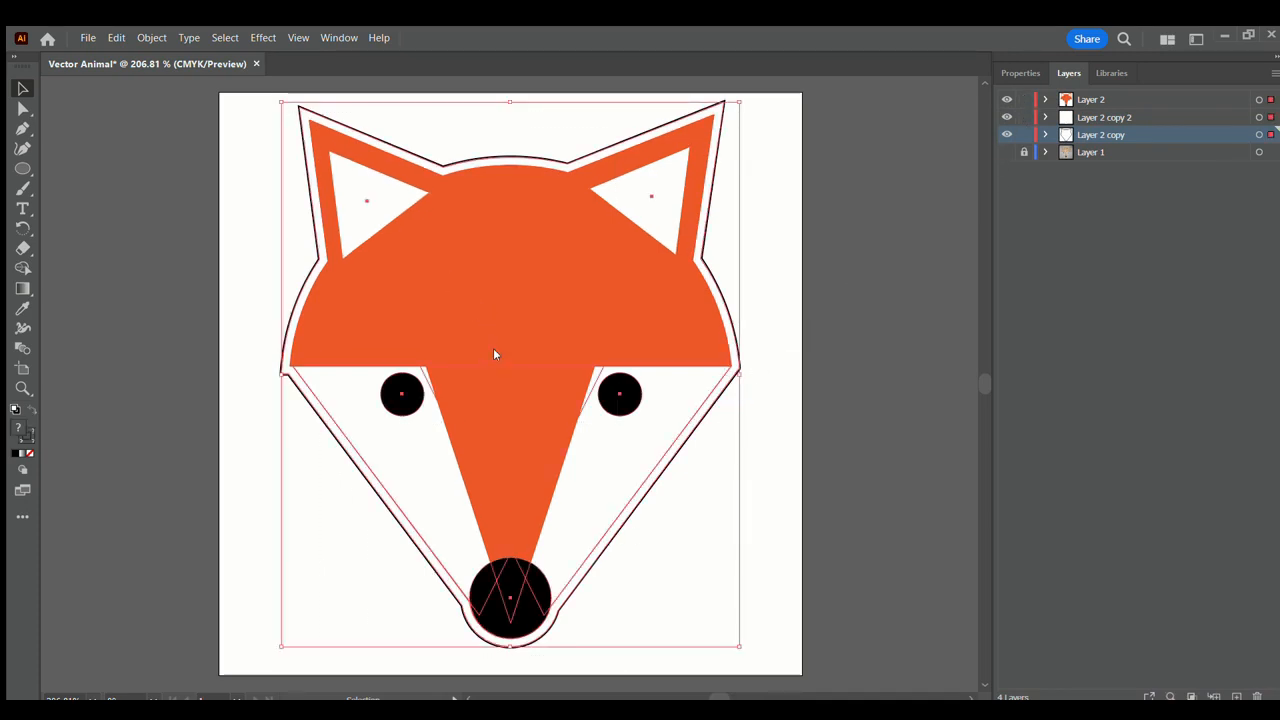
left_click(764, 554)
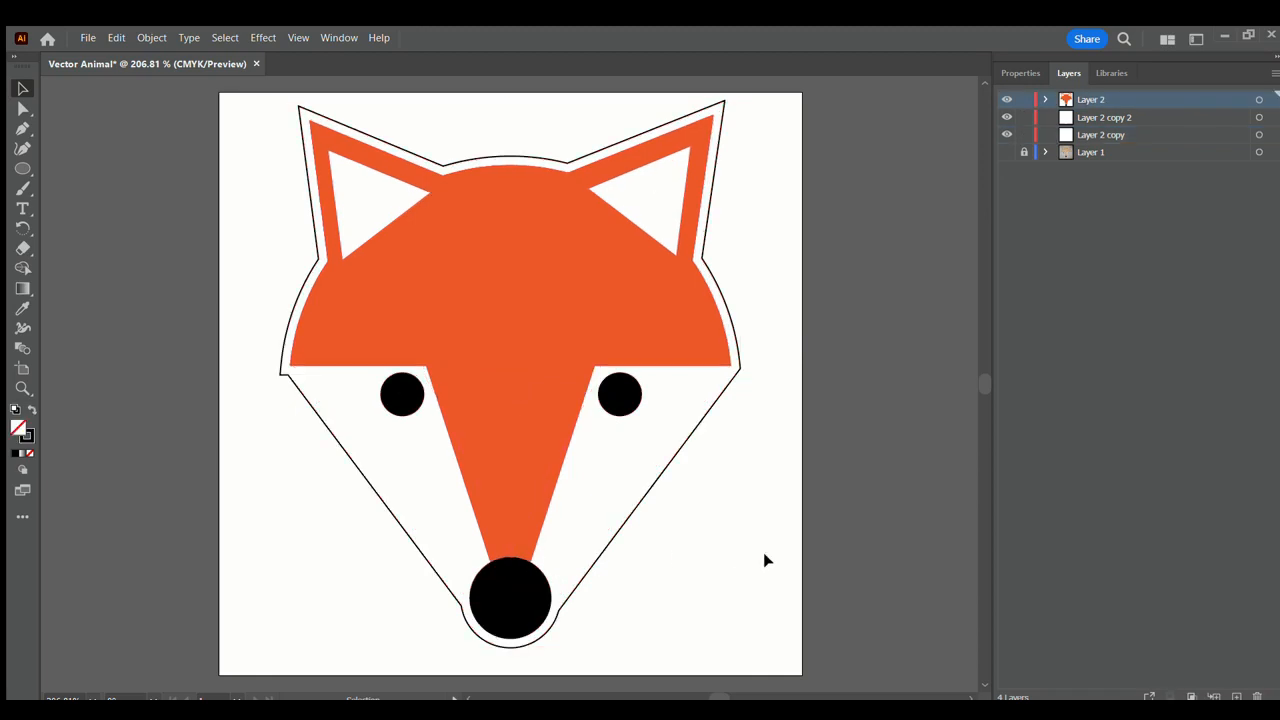